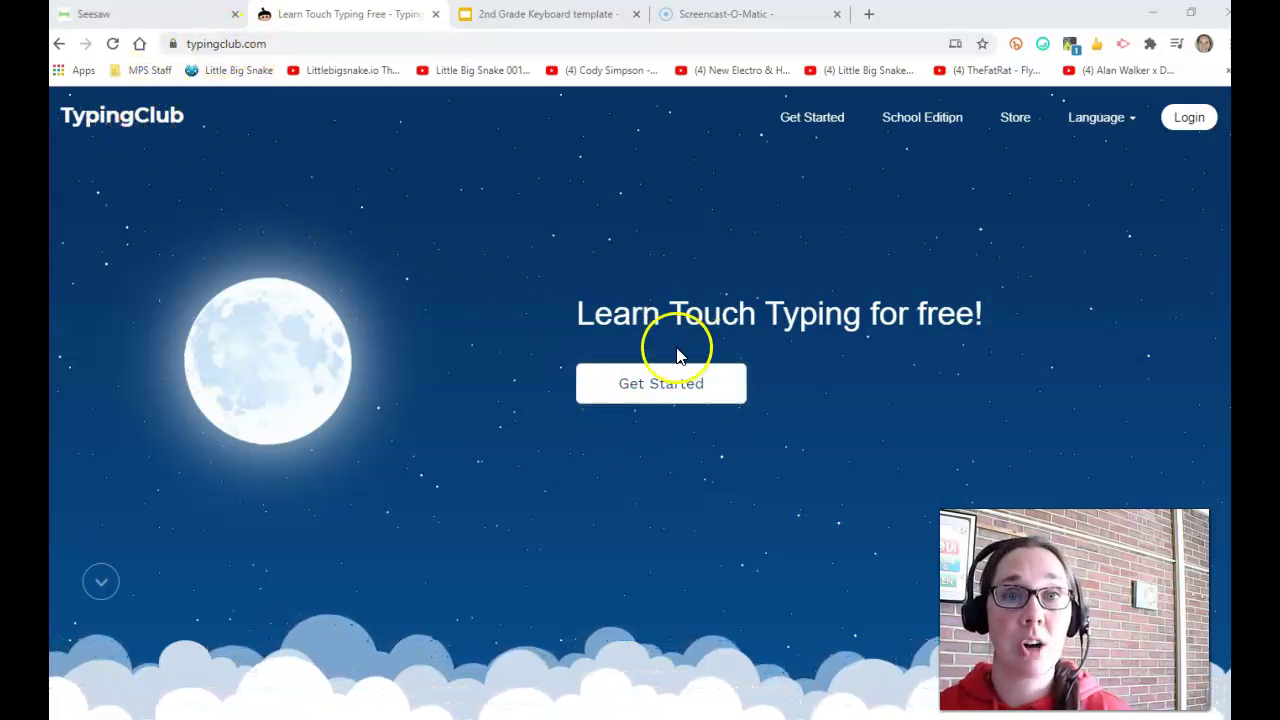
Start the free course, preview and pause the lesson 1 Introduction to Typing video, then return to the Home Row map.
left_click(650, 393)
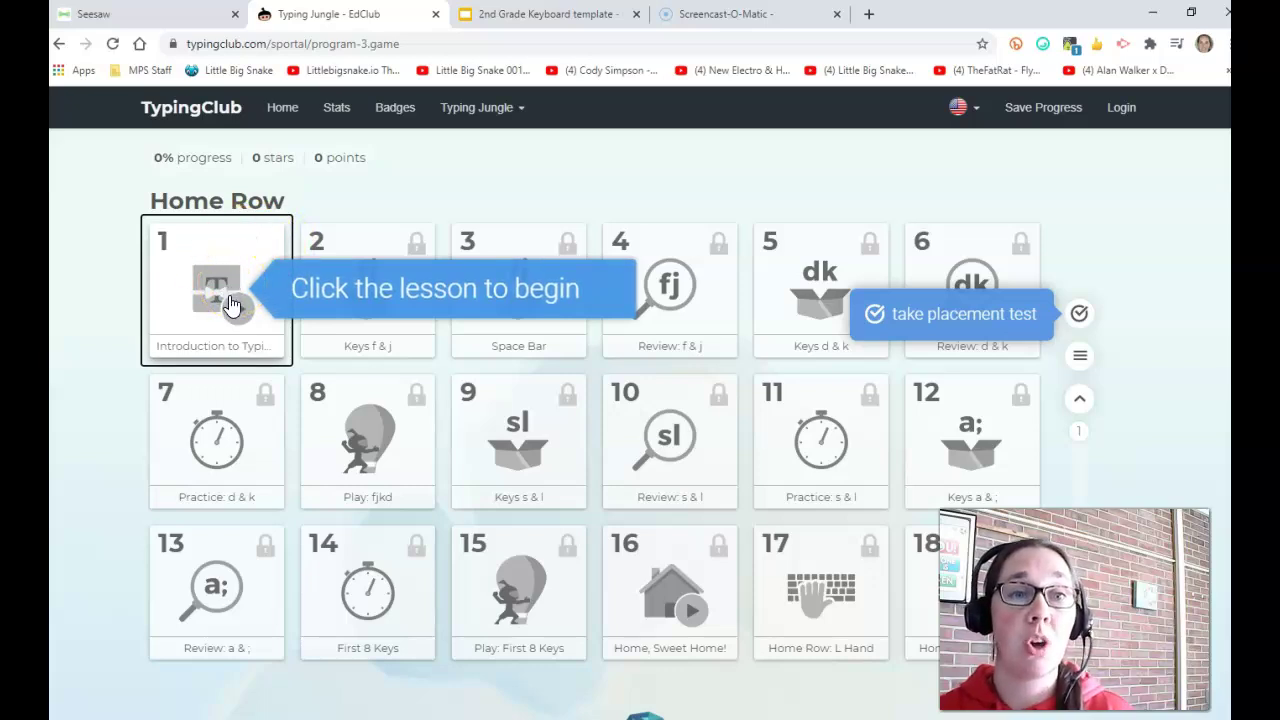
left_click(229, 303)
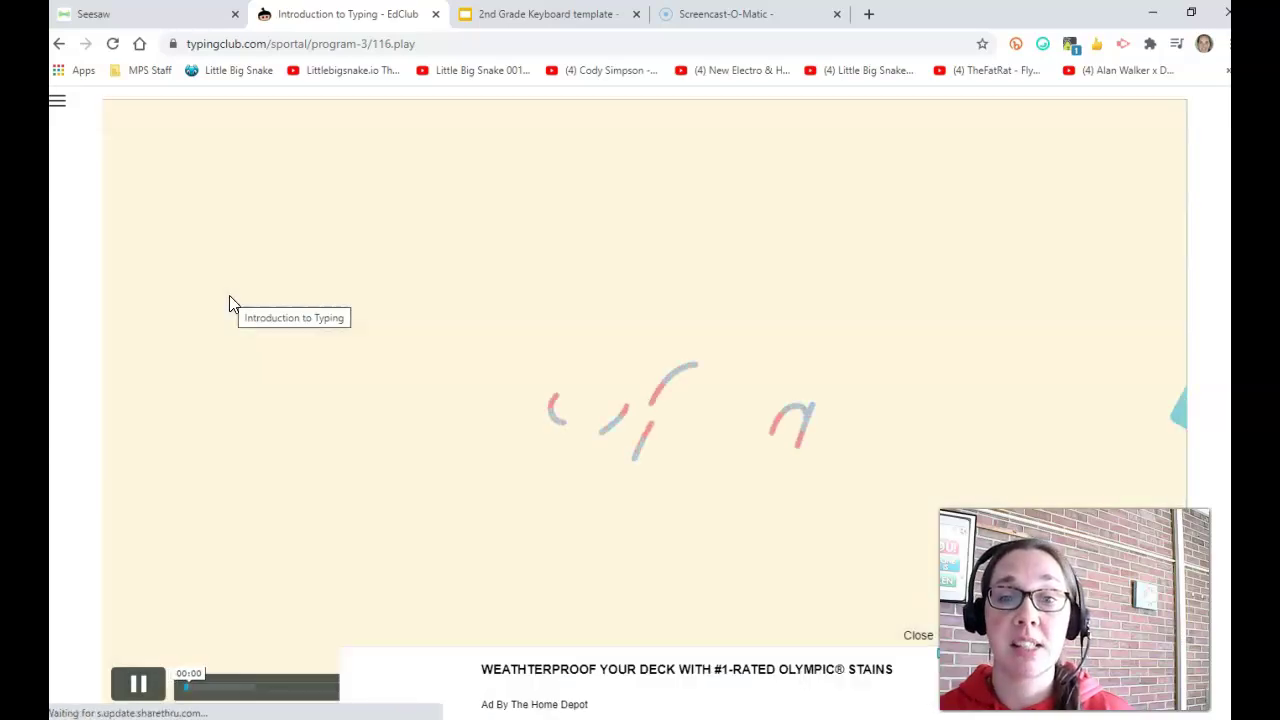
left_click(409, 492)
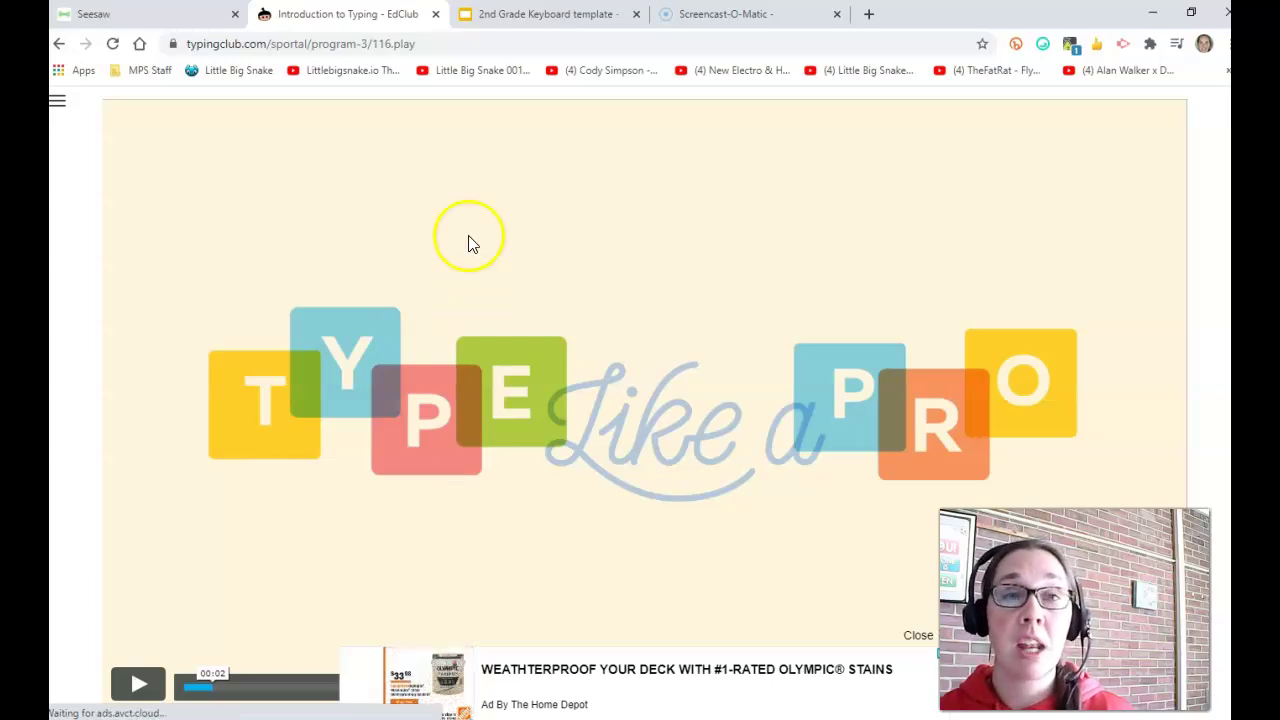
left_click(57, 108)
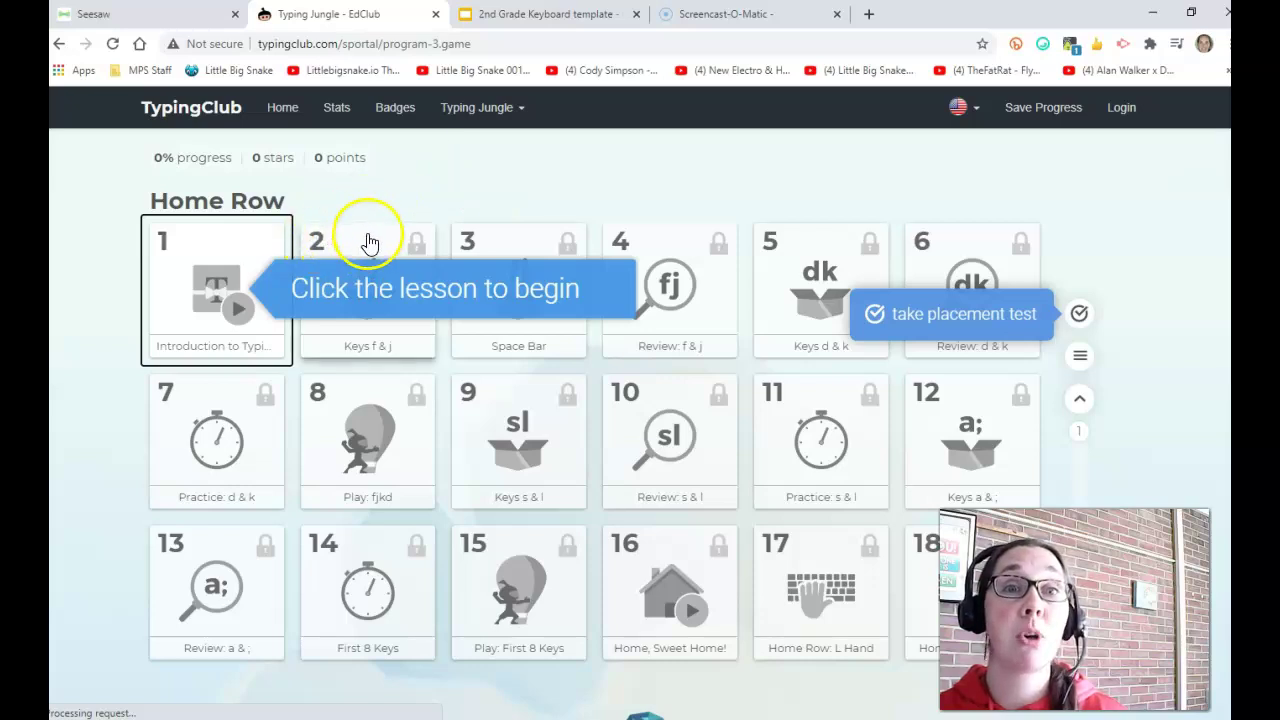
Open lesson 2 'Keys f & j' and confirm skipping ahead with Continue.
left_click(368, 243)
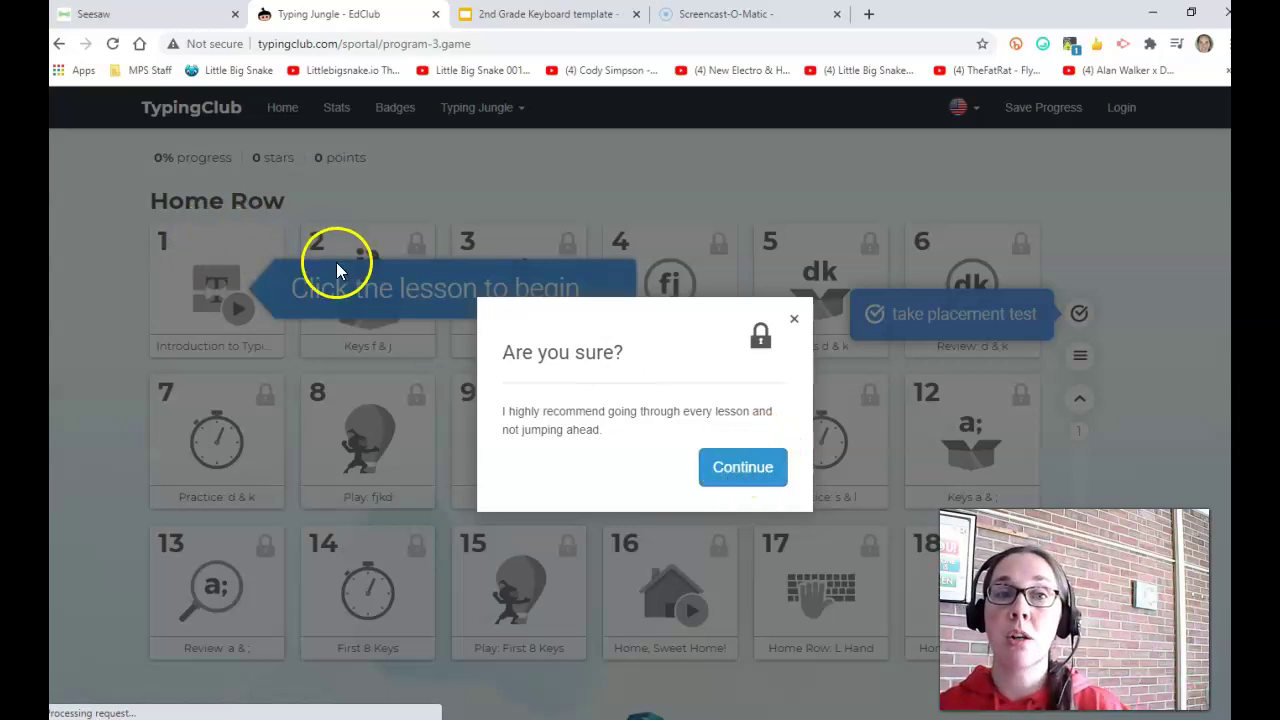
left_click(750, 476)
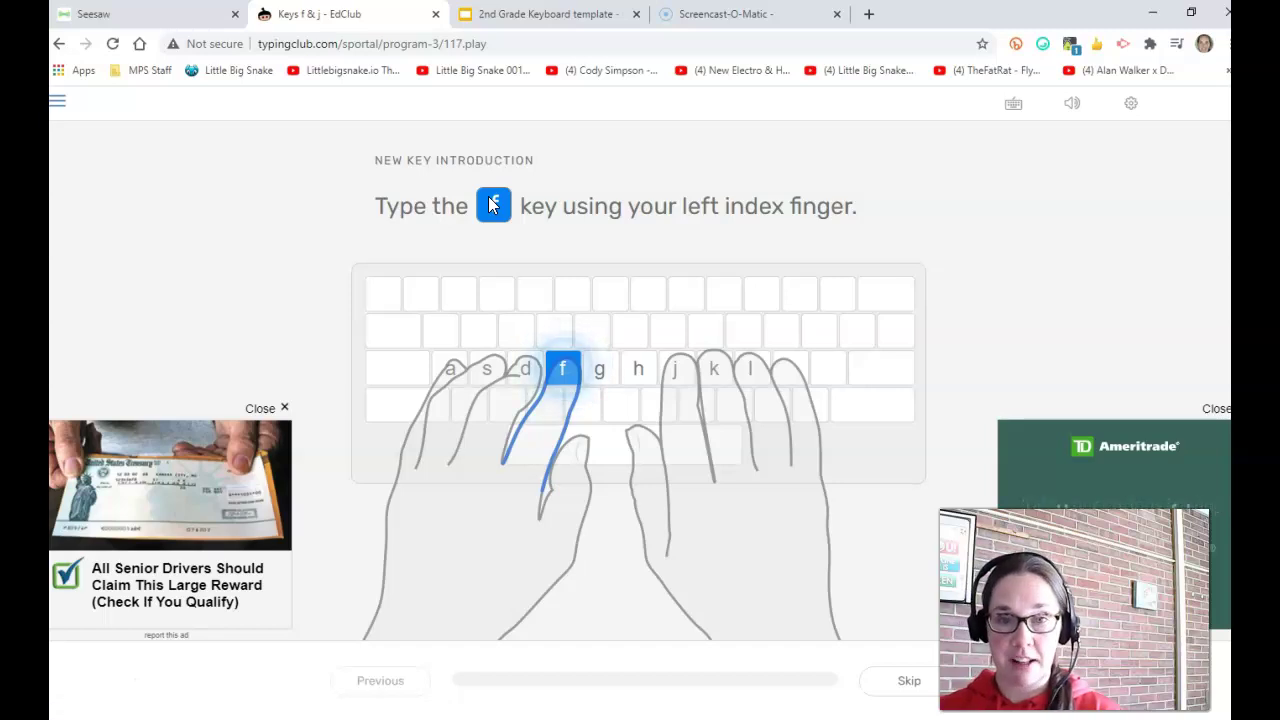
Type f with the left index finger and j with the right index finger as introduced.
type("f")
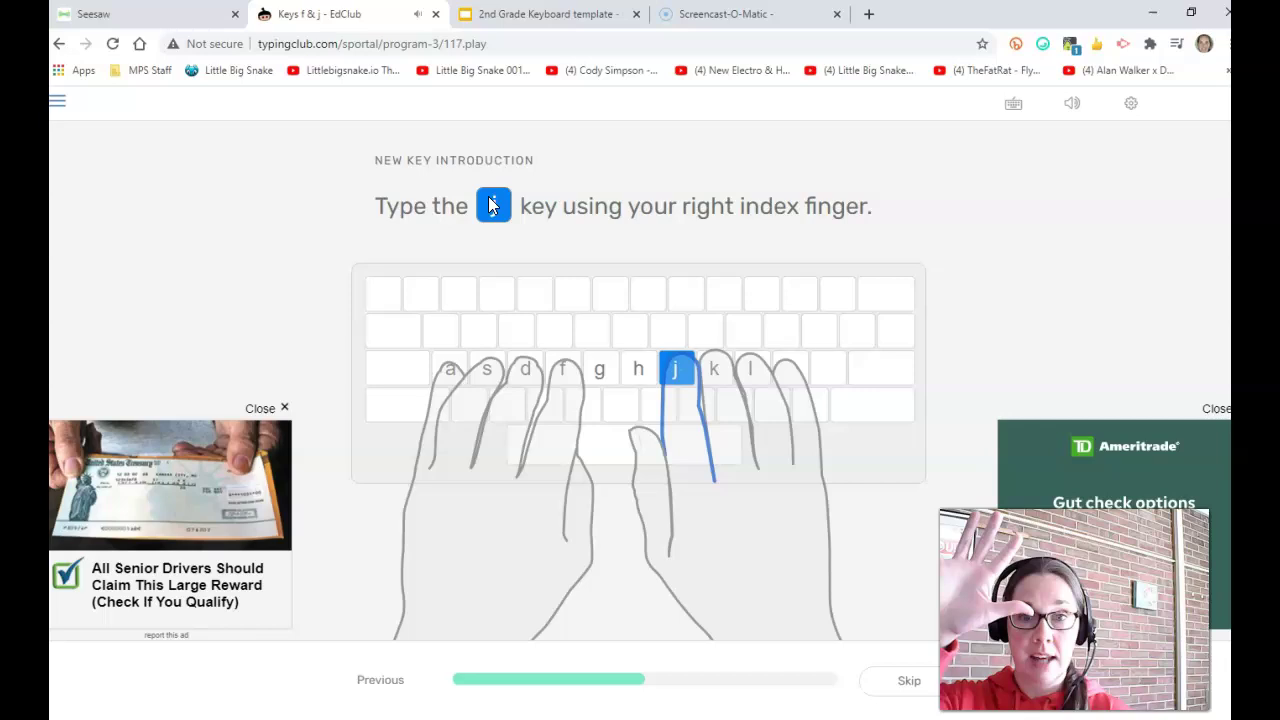
type("j")
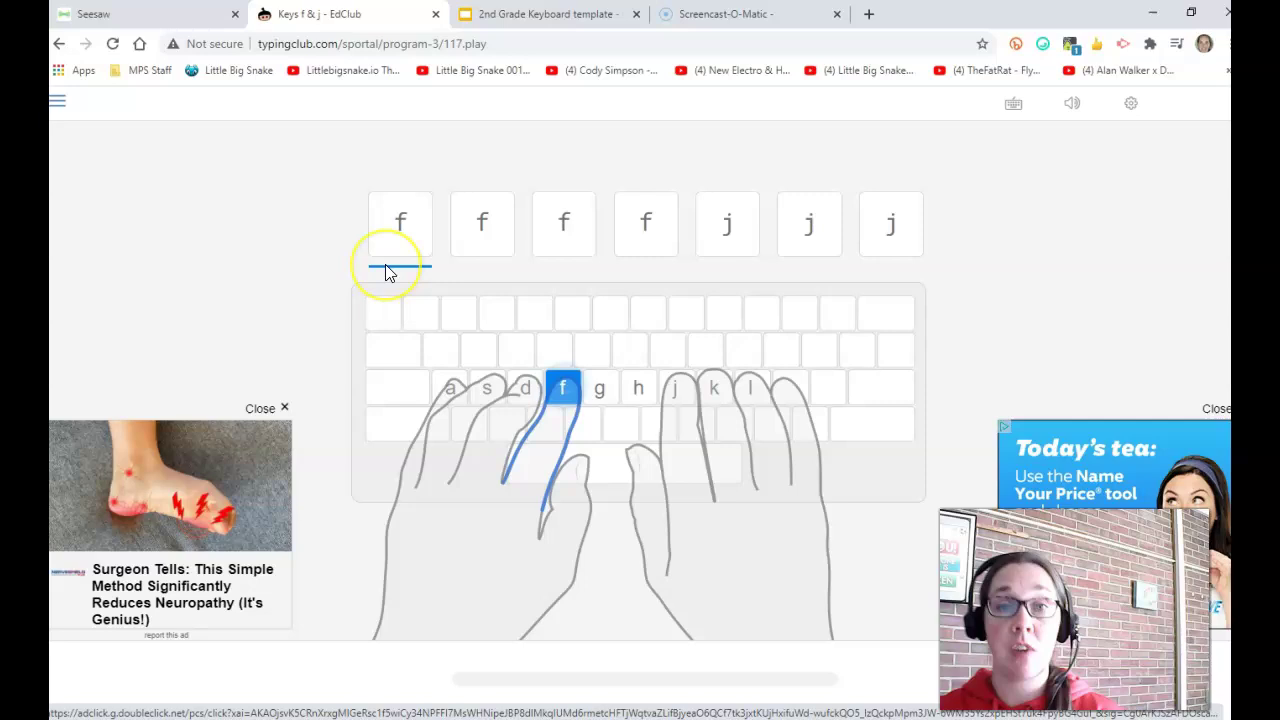
Type the f and j practice rows, e.g. 'ffffjjjjfffff' and 'jjjjffjfjffjjfjfjjfjf'.
type("fff")
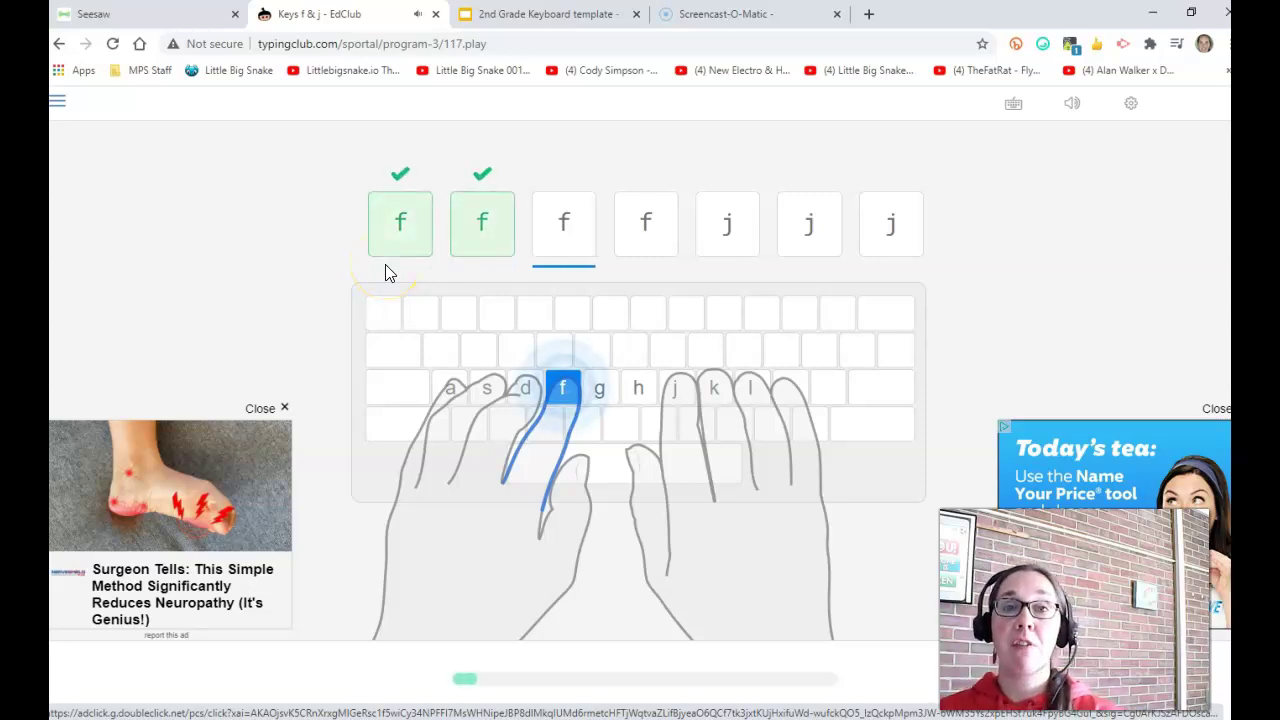
type("fjjj")
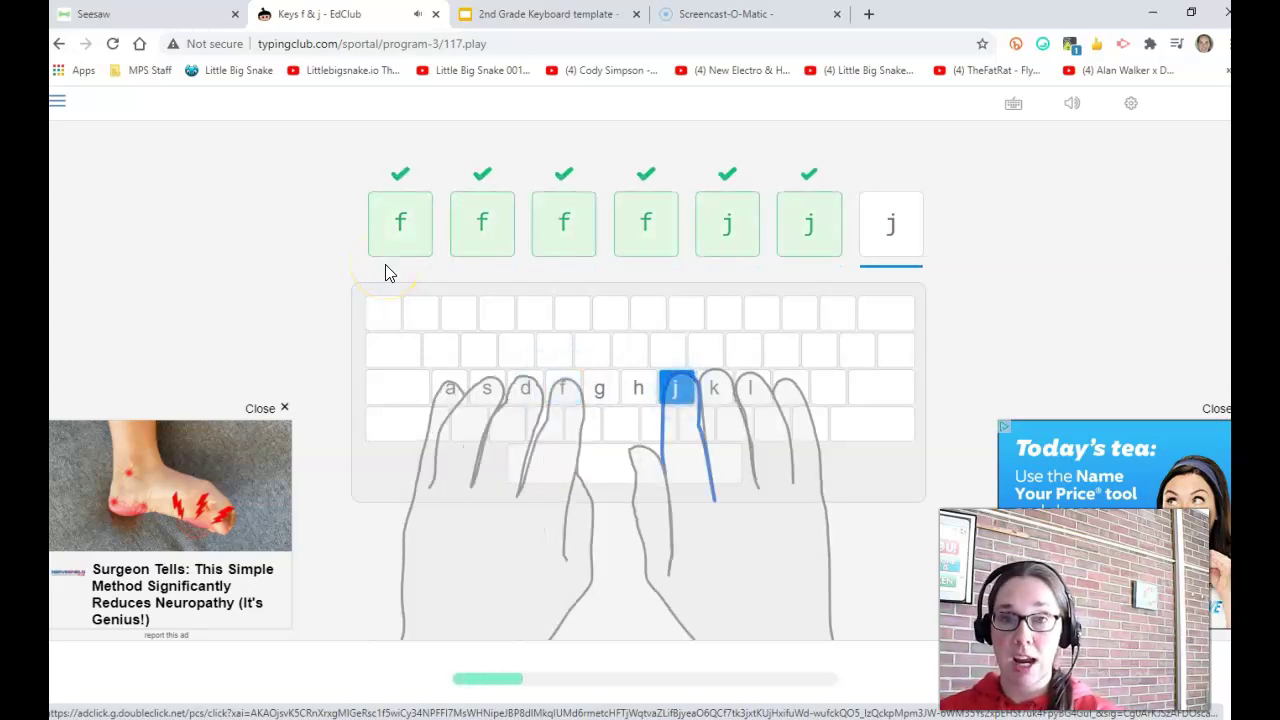
type("jf")
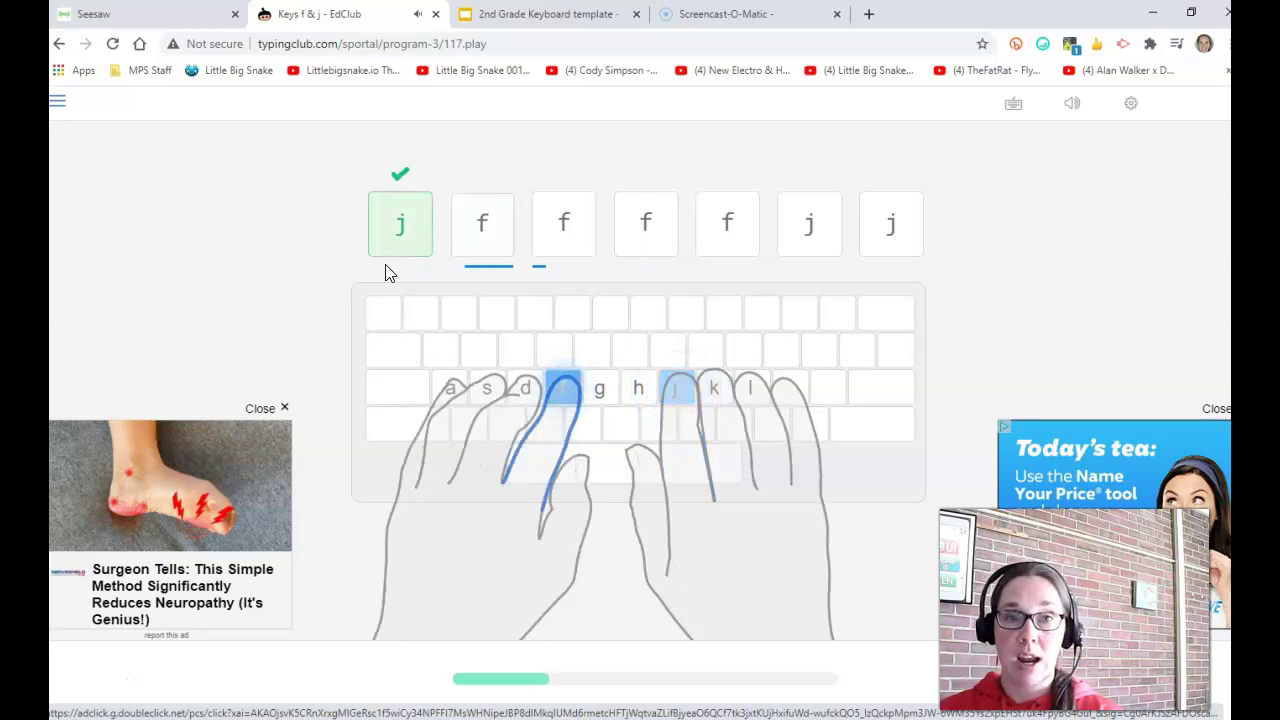
type("ffffjj")
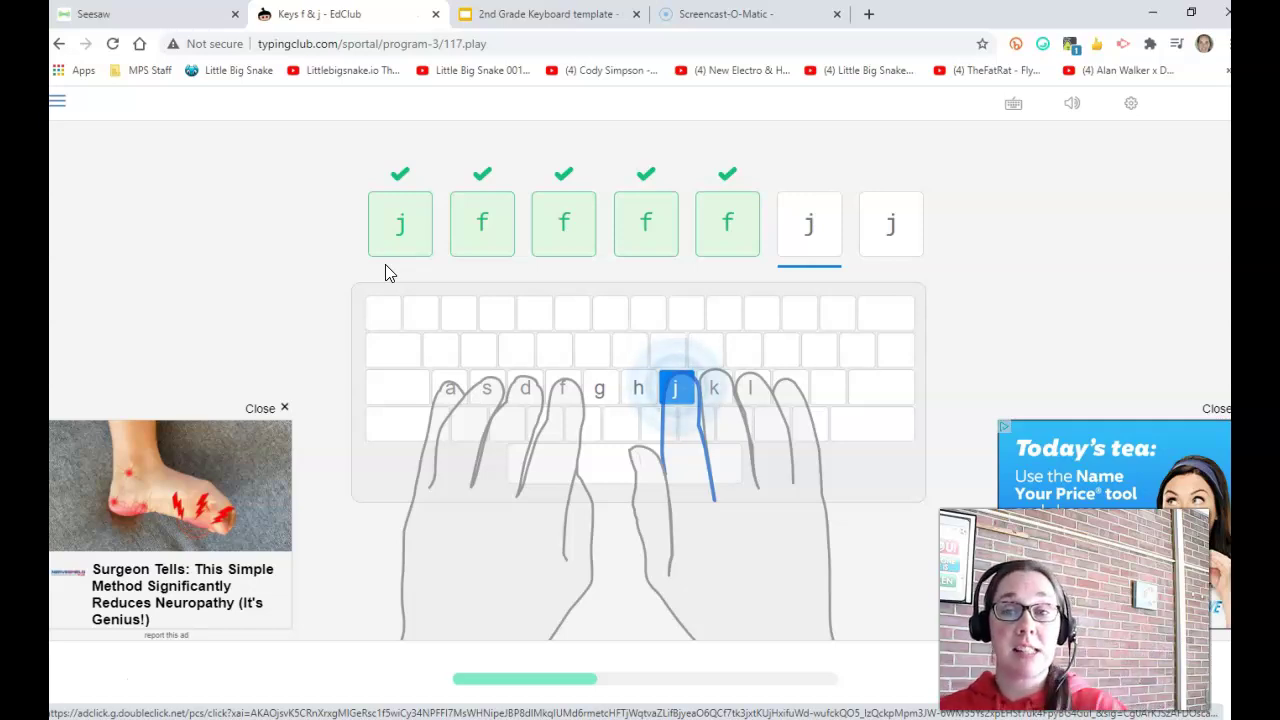
type("jj")
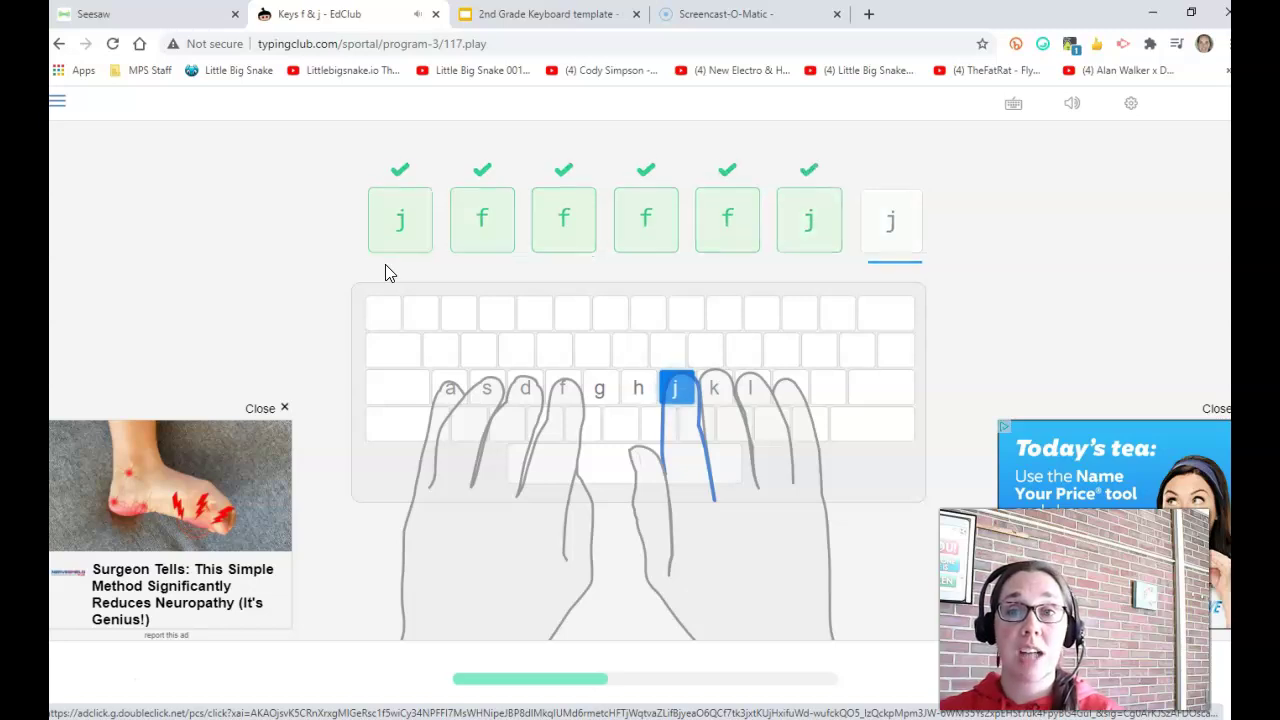
type("ffjf")
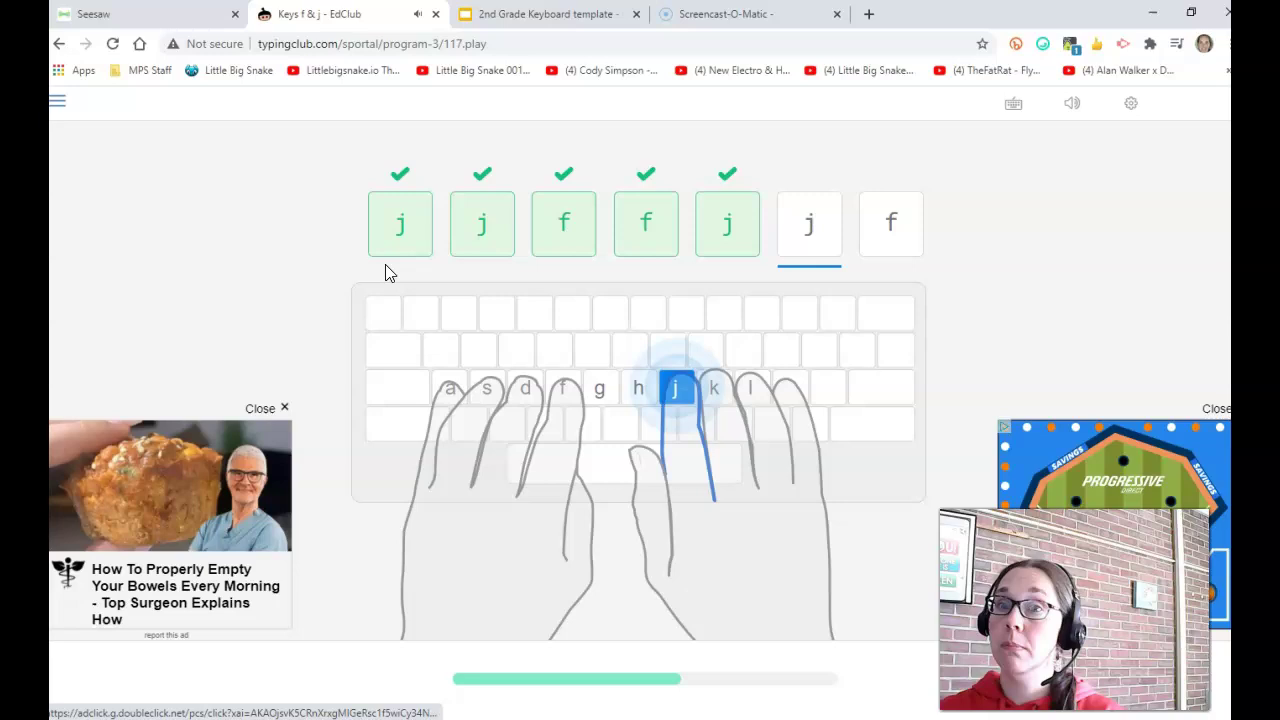
type("jfj")
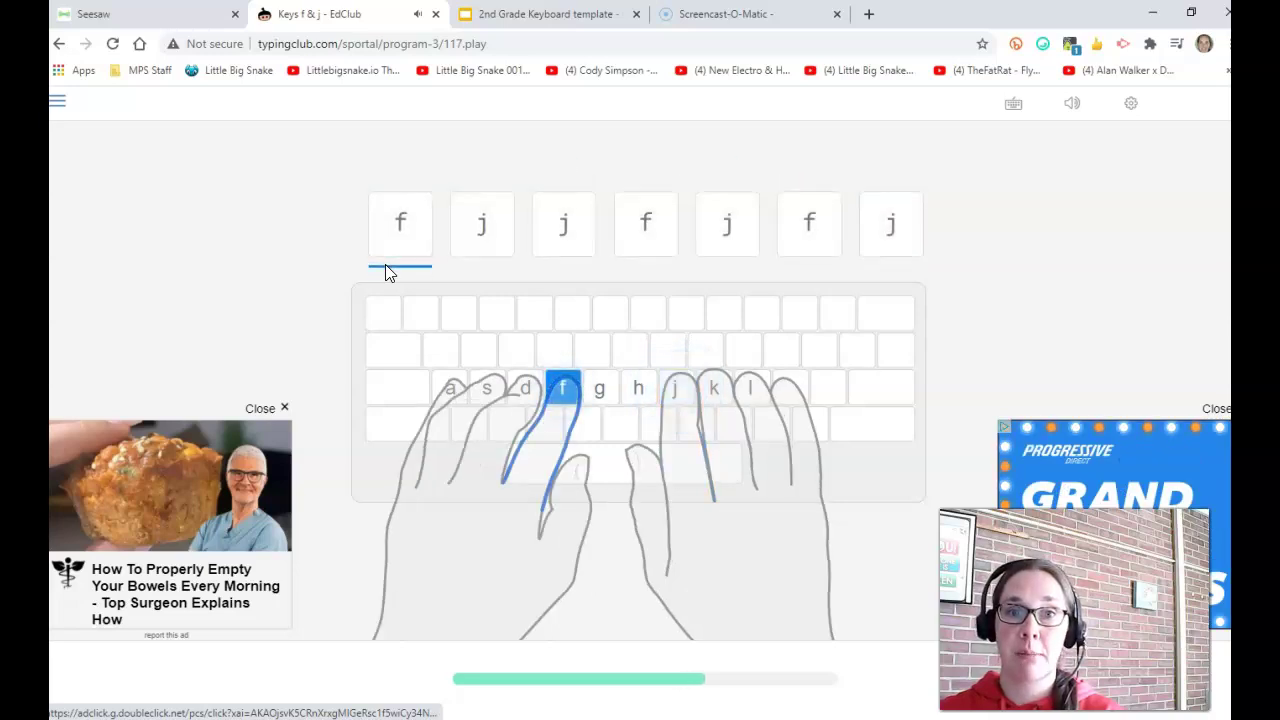
type("fjjfjf")
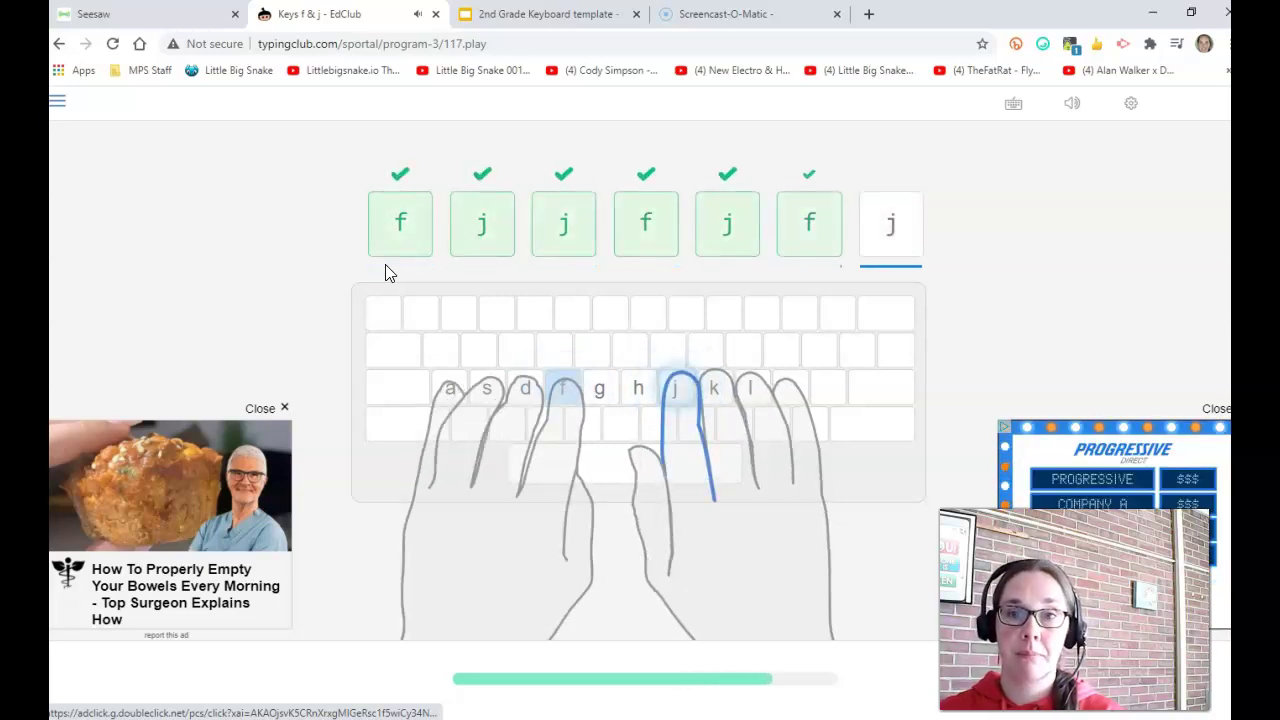
type("jjfj")
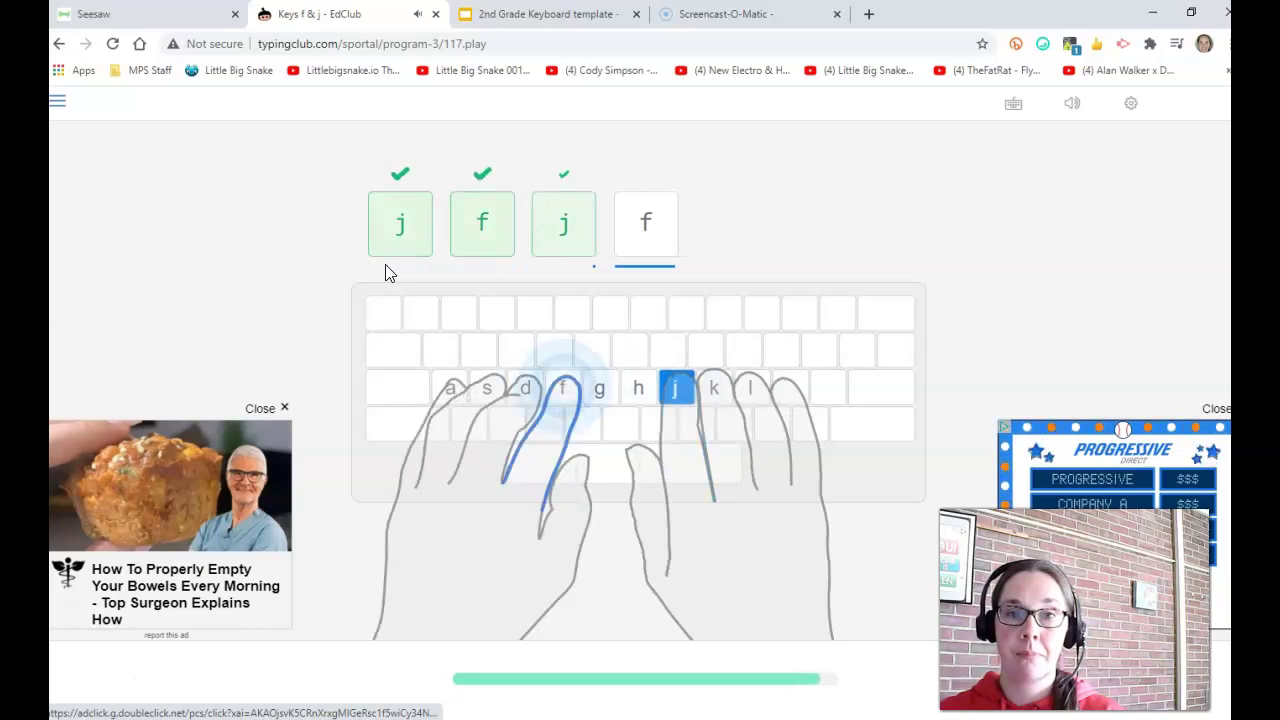
type("f")
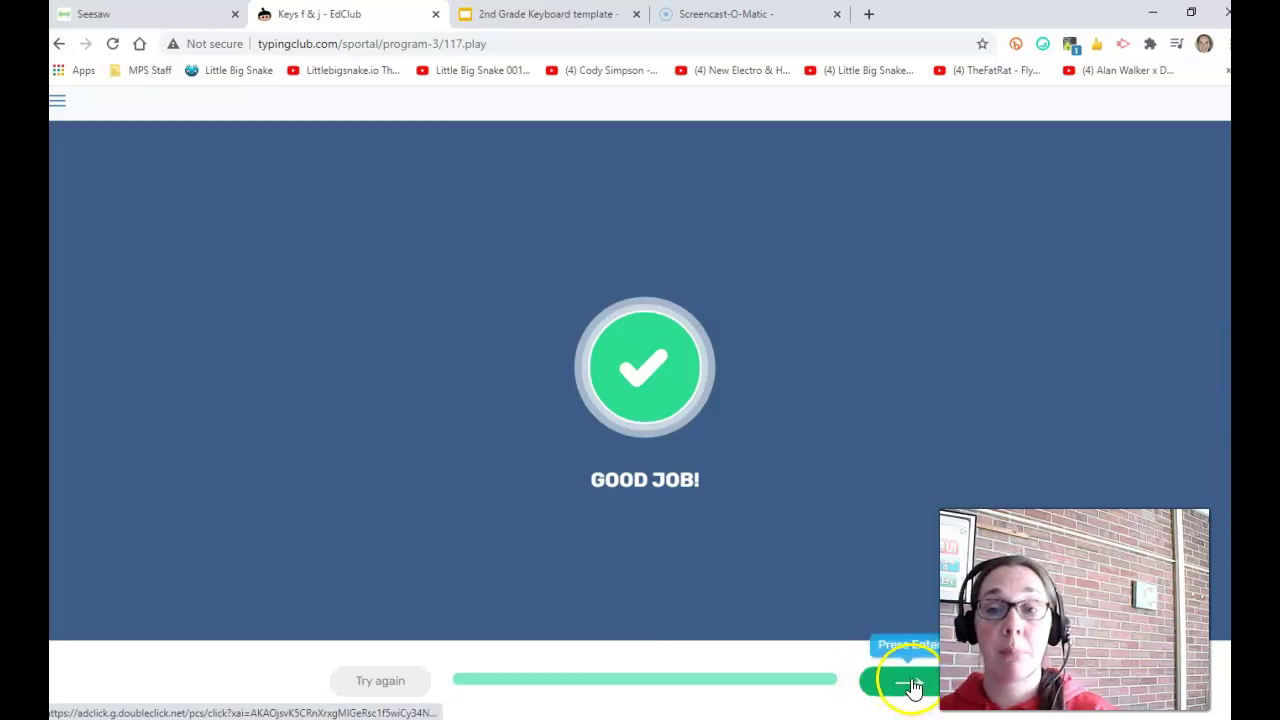
Advance to the Space Bar lesson and type its f, j and space drills like 'j j jff ff jj'.
left_click(913, 680)
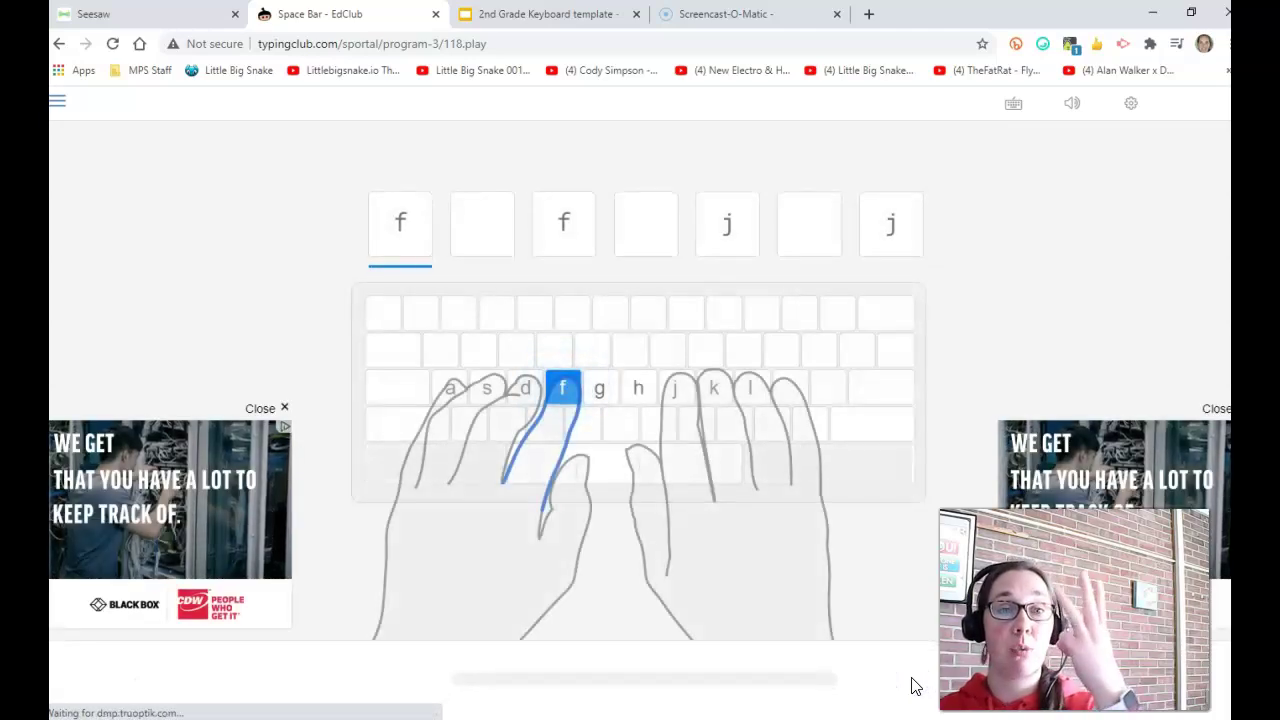
left_click(1110, 472)
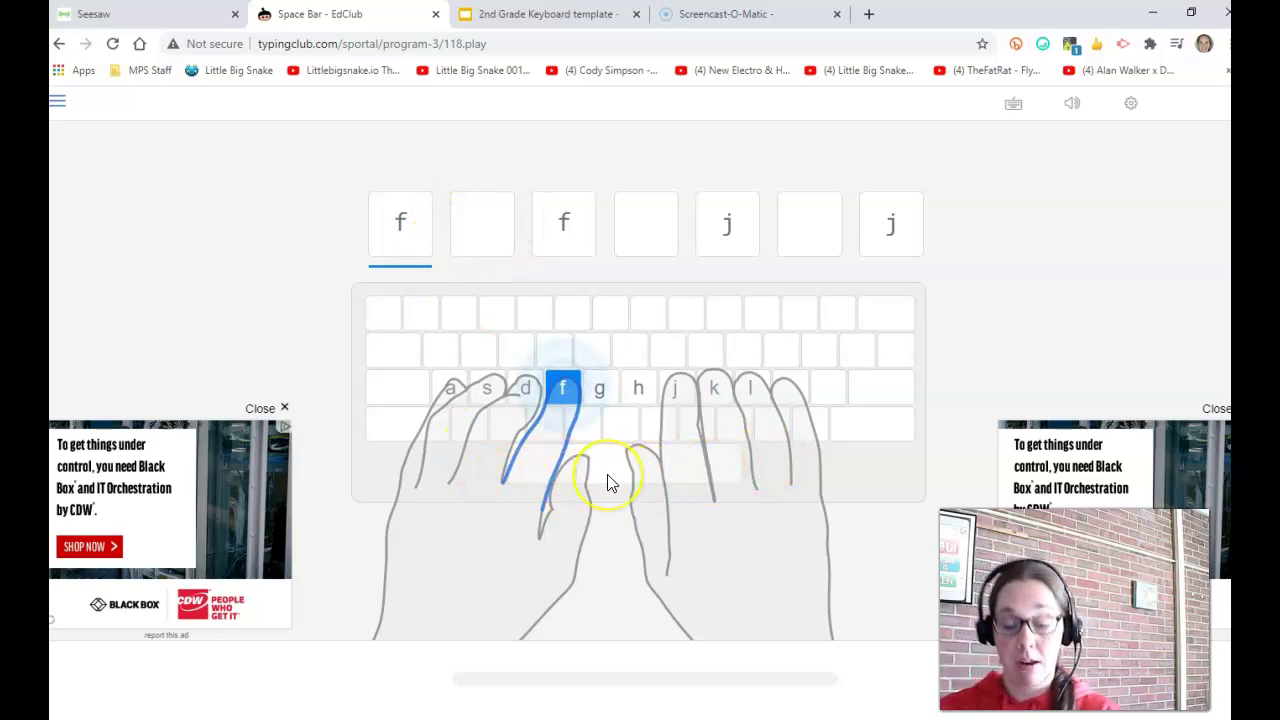
type("f ")
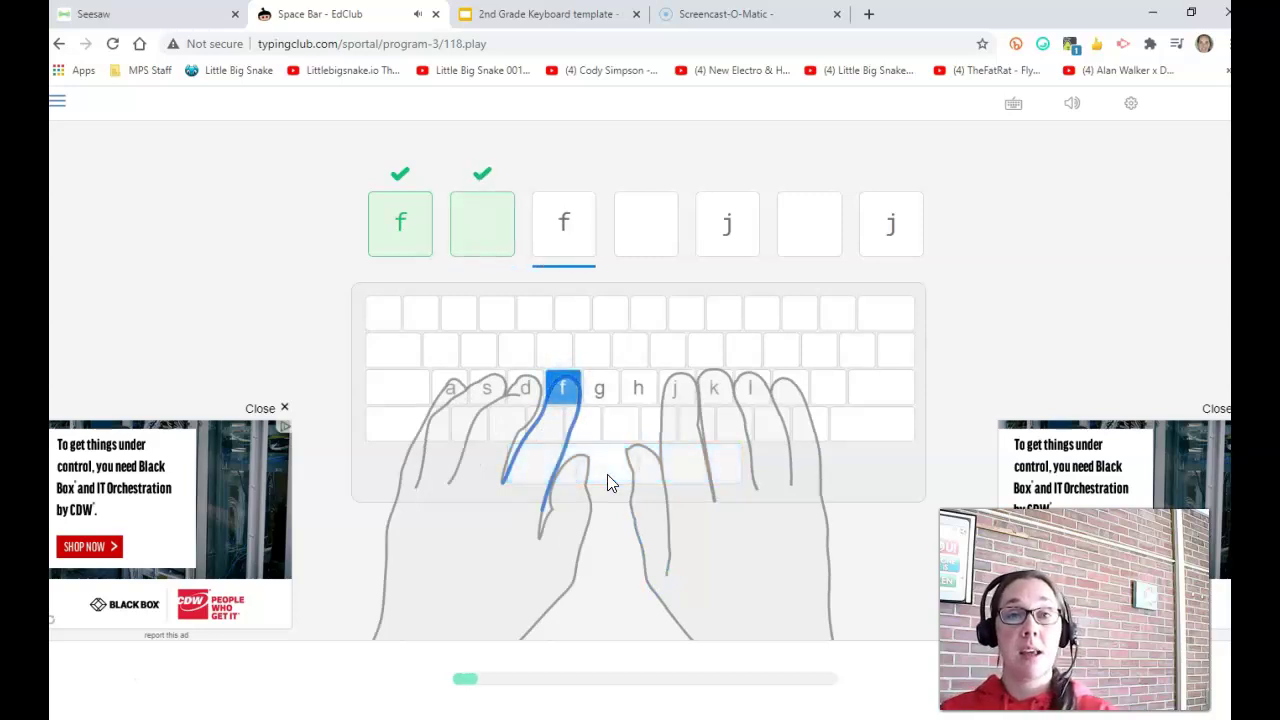
type("f")
left_click(621, 476)
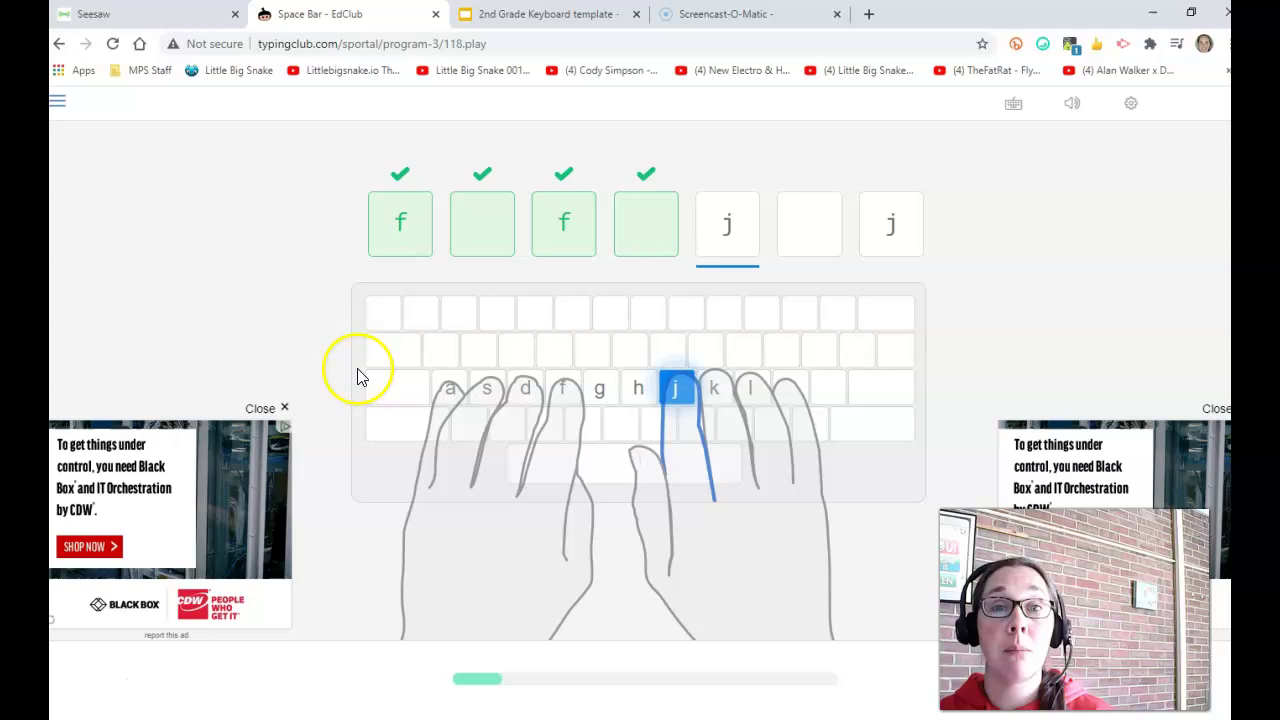
type("j j ")
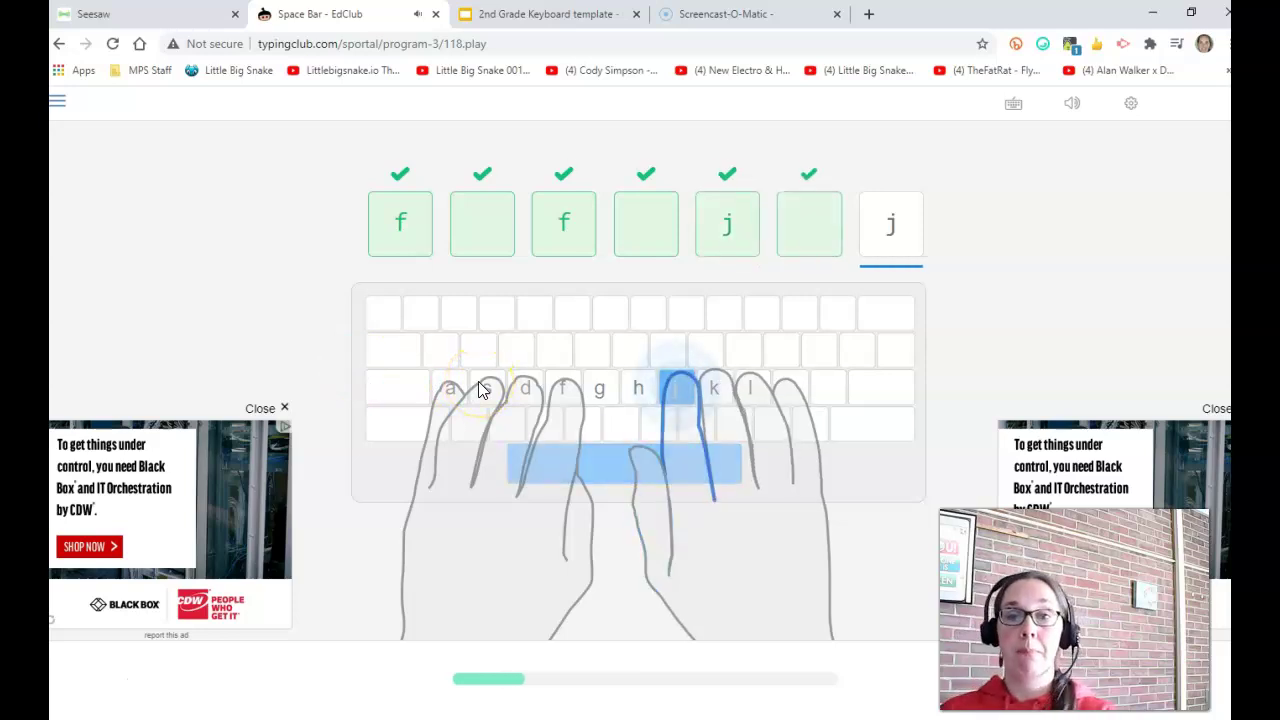
type("j")
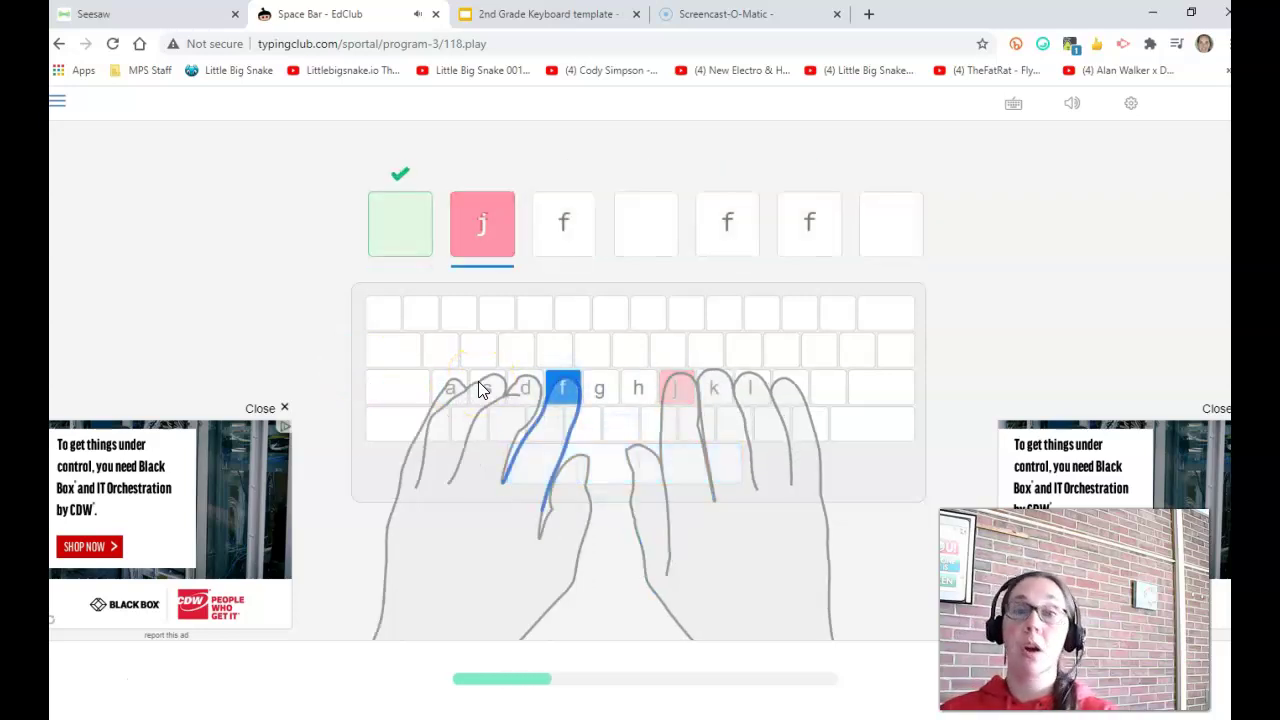
type("ff ff")
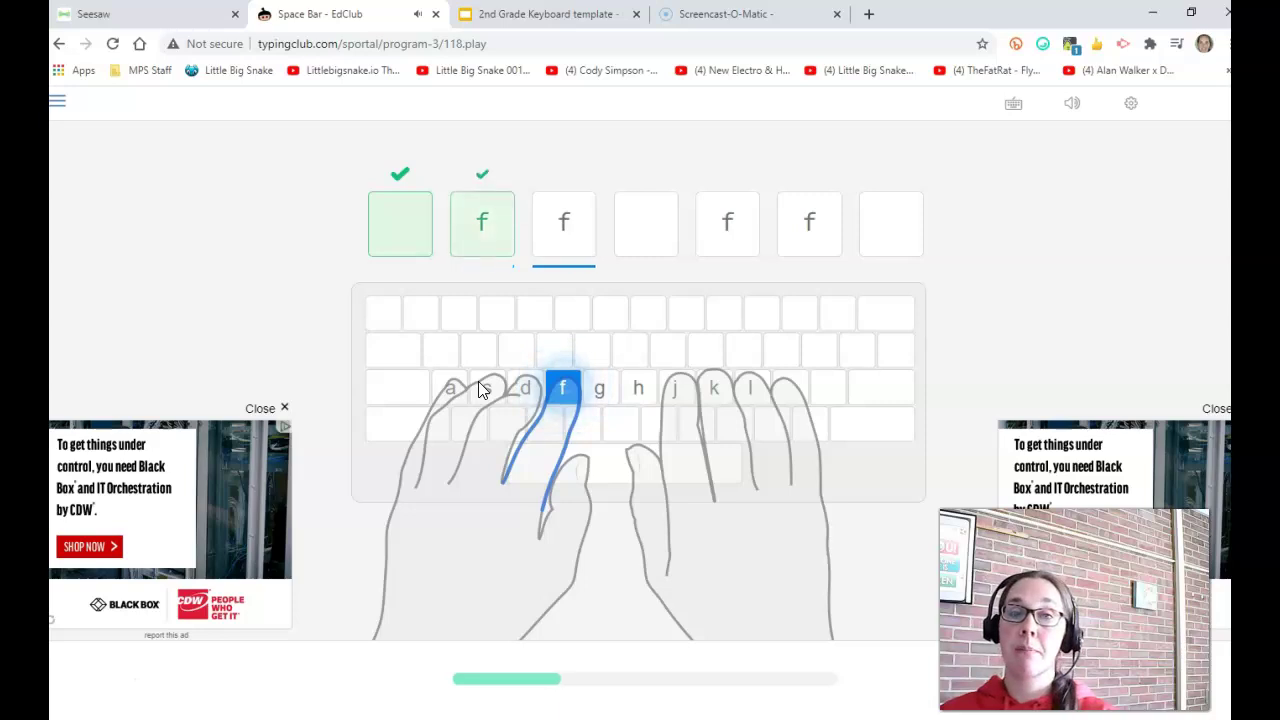
type(" jj jj f")
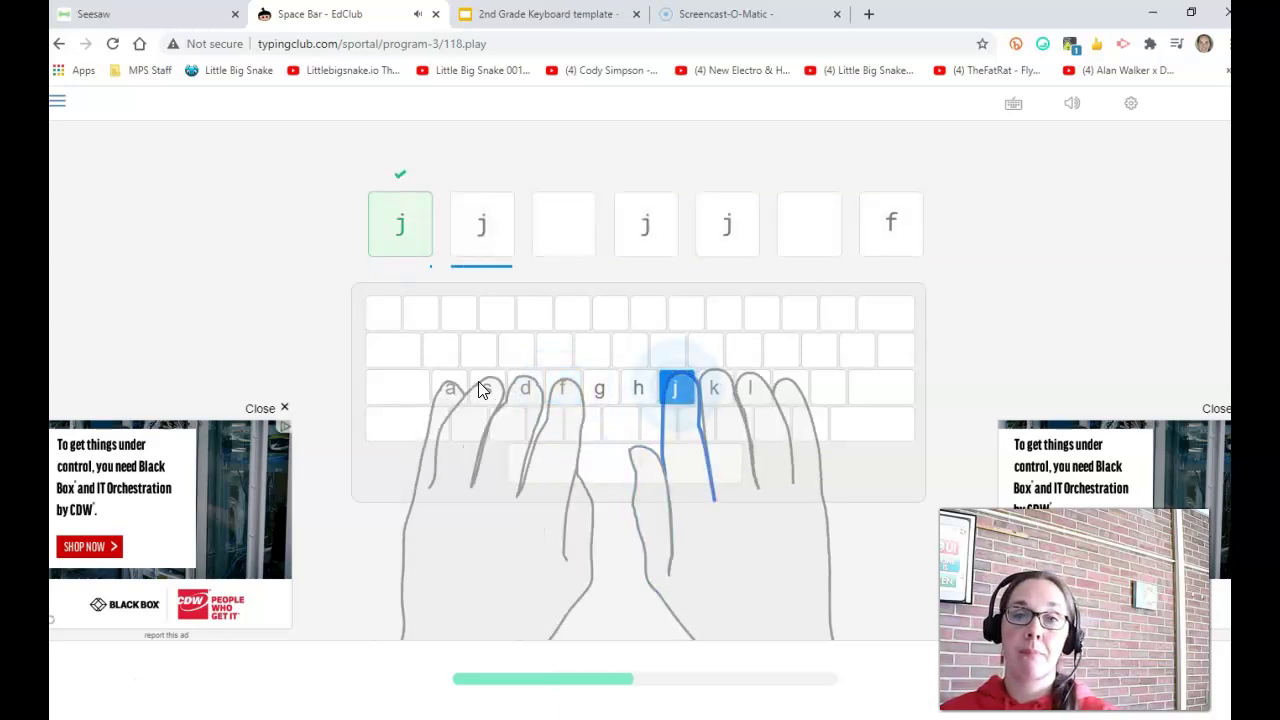
type("j")
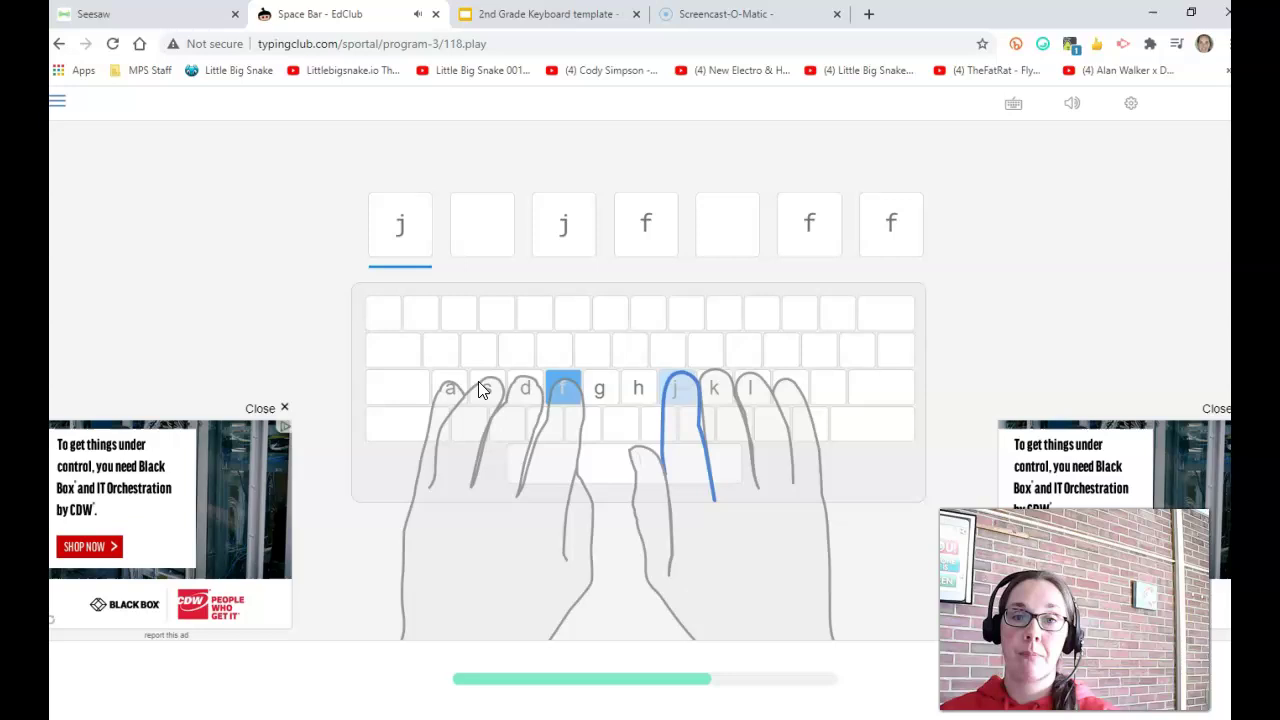
type("j jf ff")
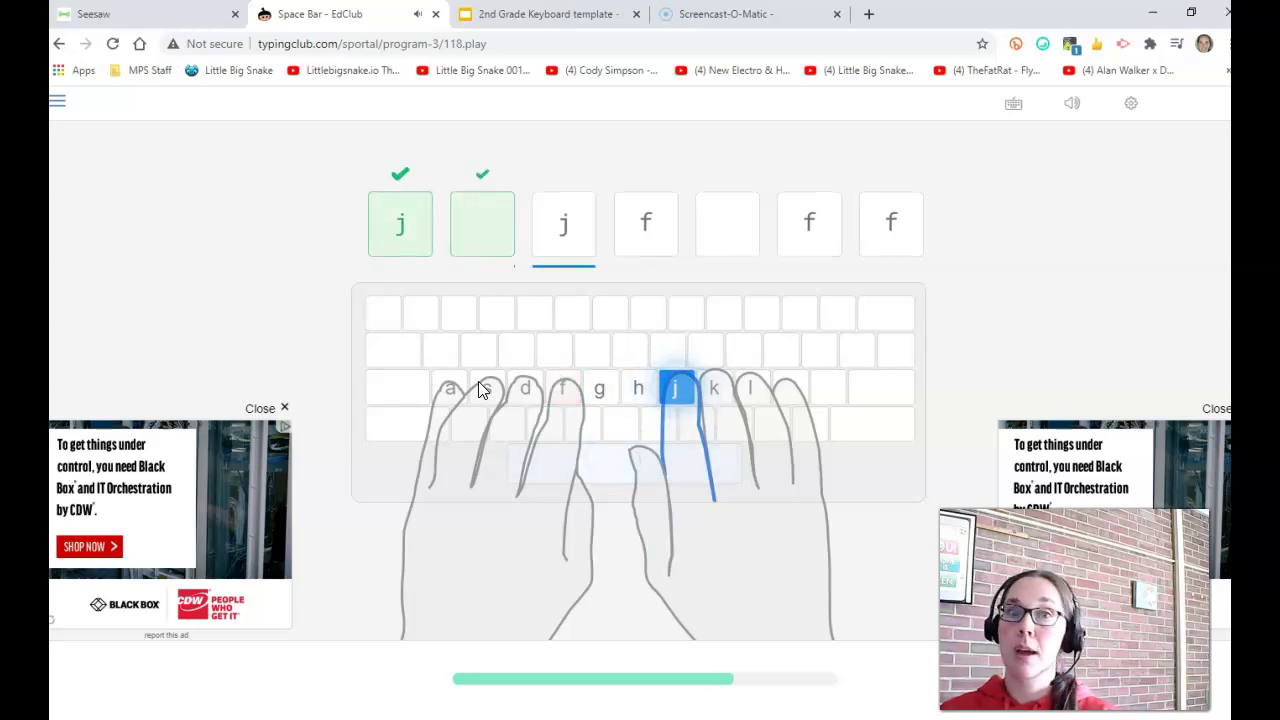
type(" j")
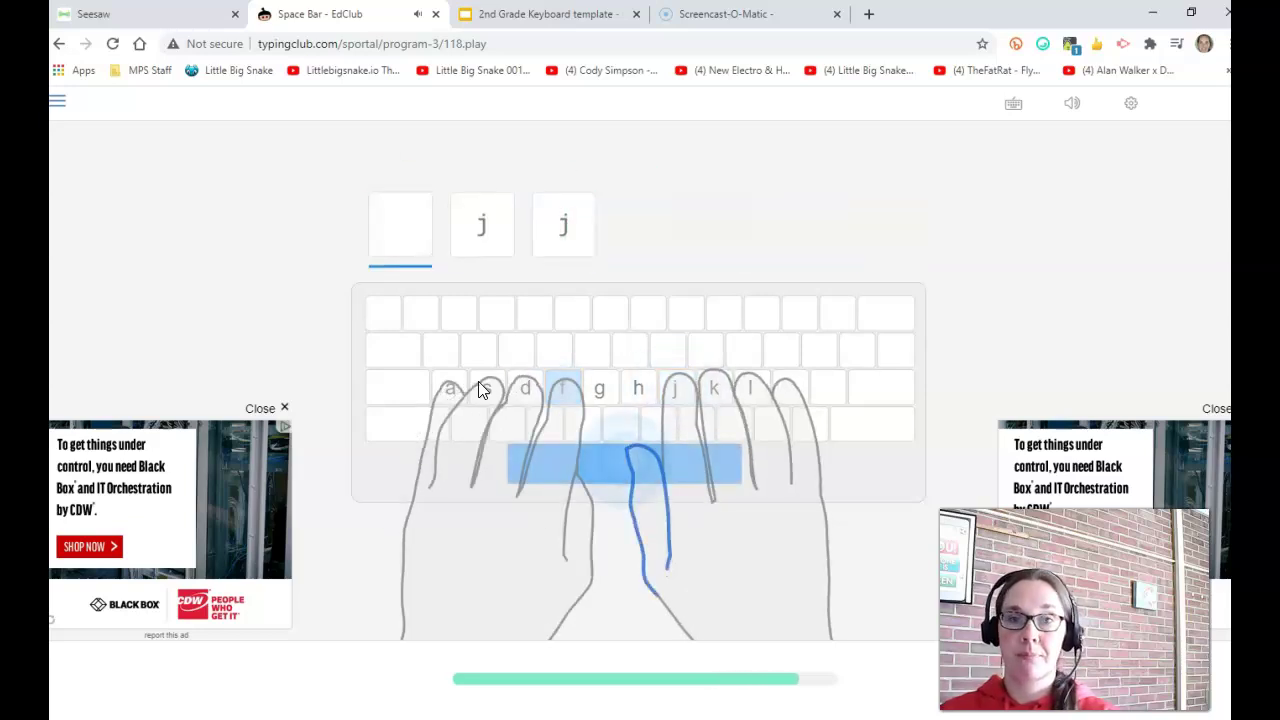
type("j")
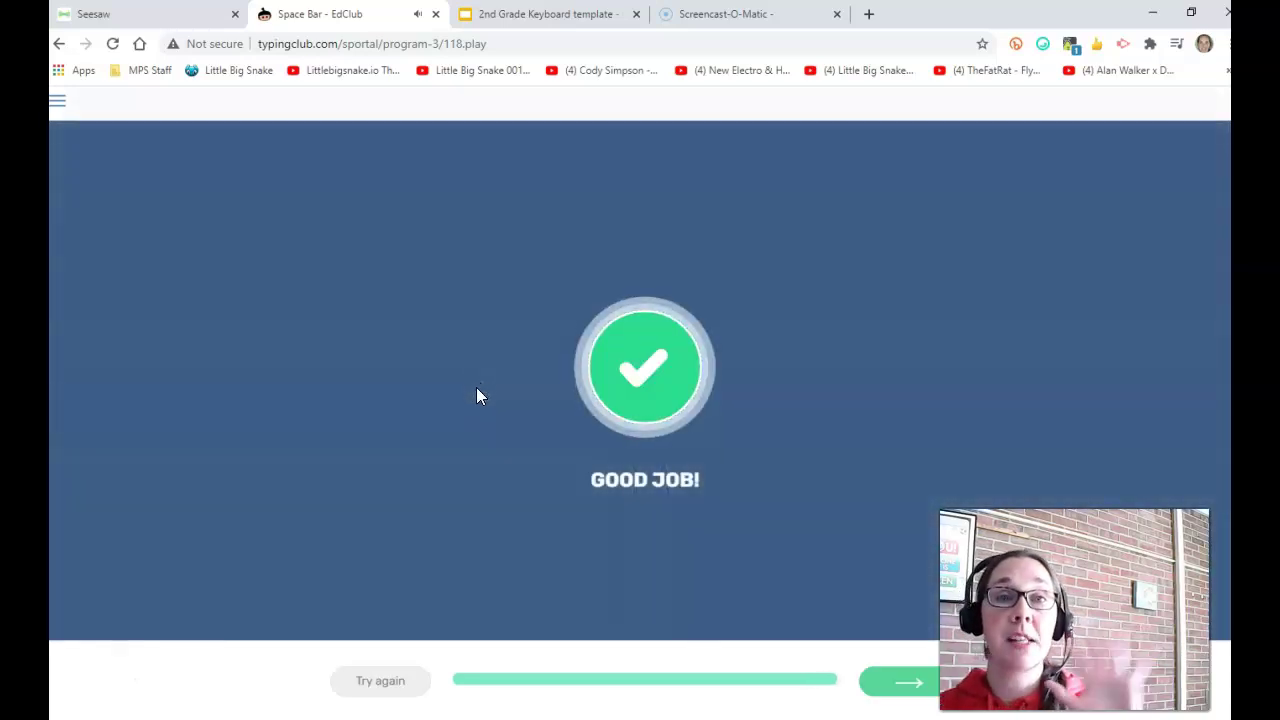
Use the green next-lesson arrow on Good Job to open Lesson 4: Review f & j.
left_click(890, 665)
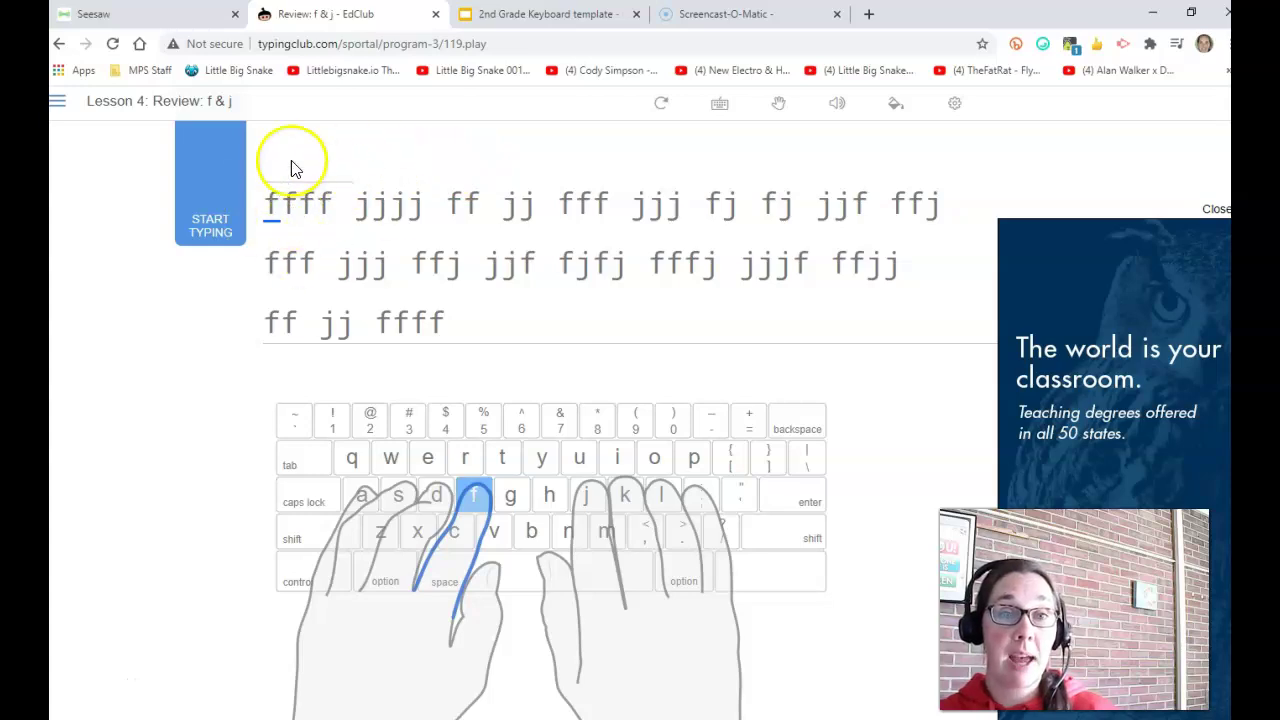
Type the first drill line 'ffff jjjj ff jj fff jjj fj fj jjf fff'.
type("ffff")
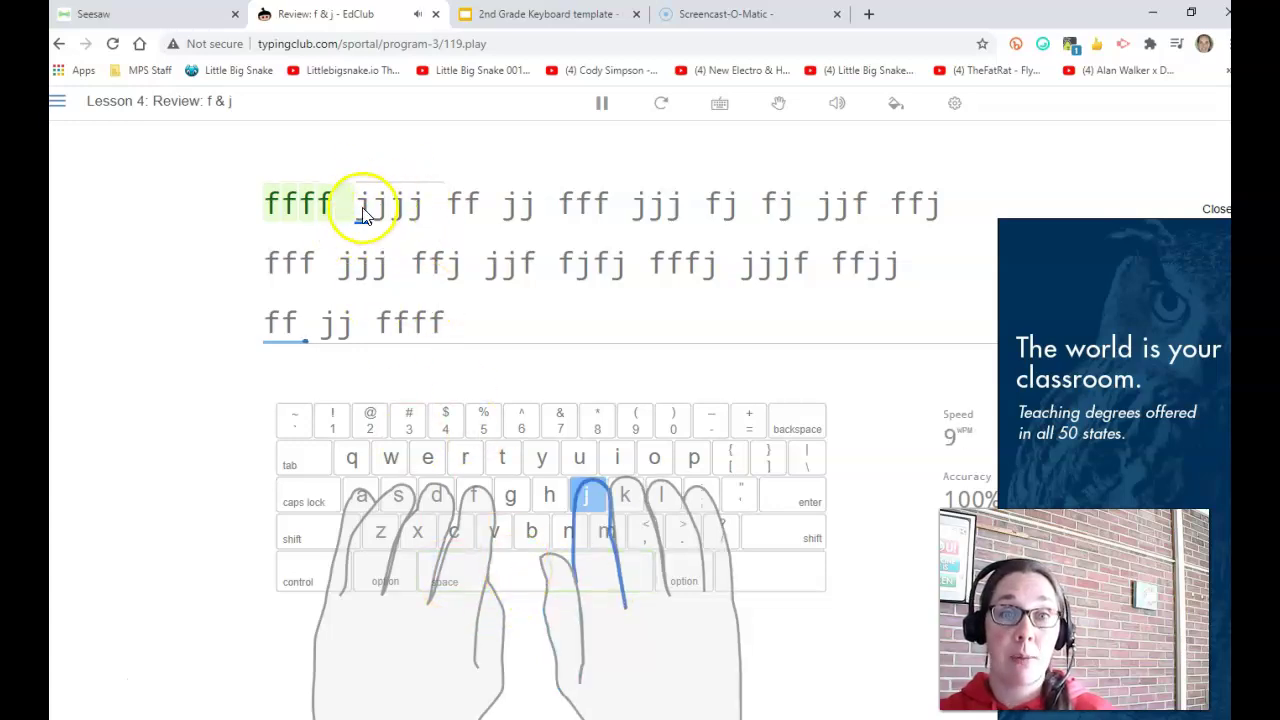
type(" jjjj")
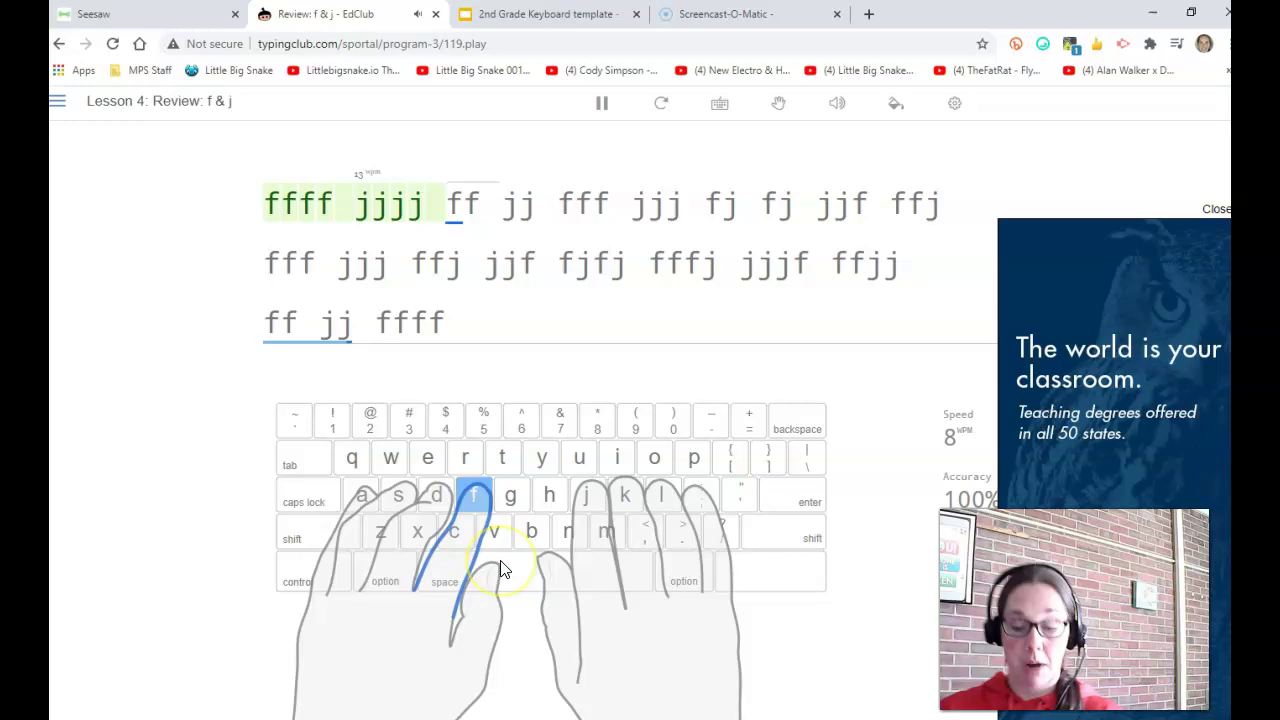
type(" ff j")
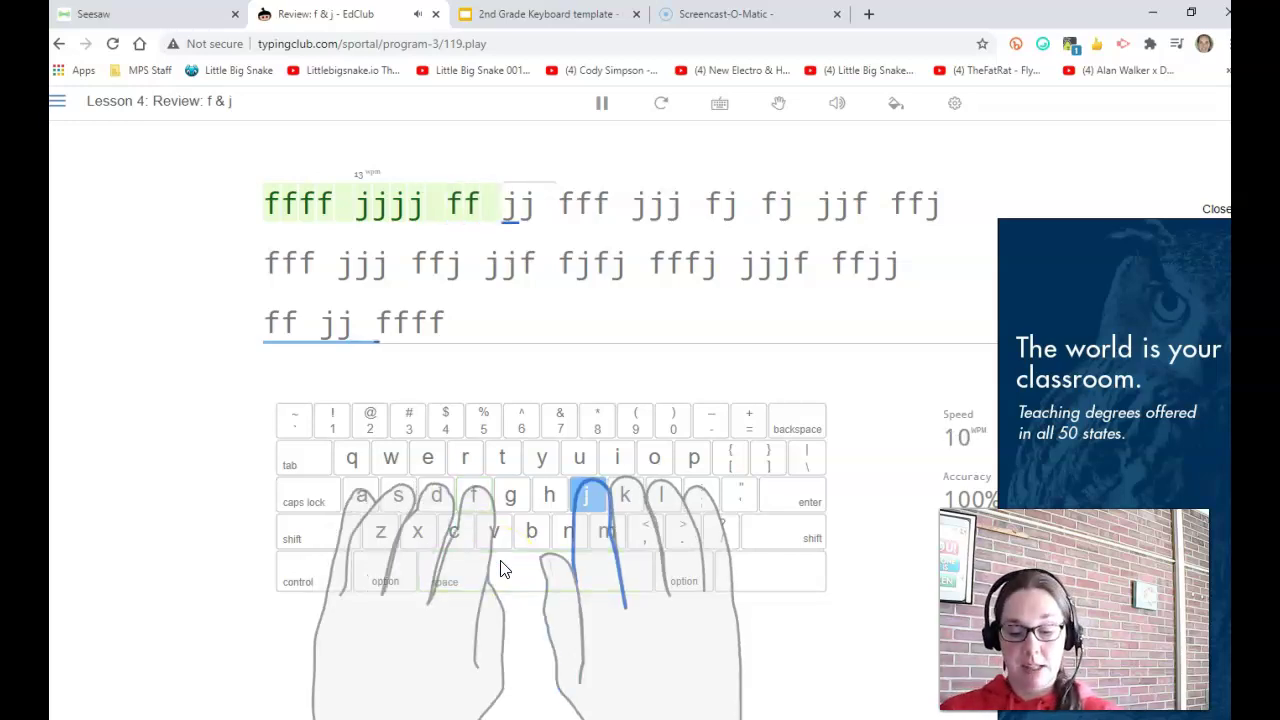
type("j ff")
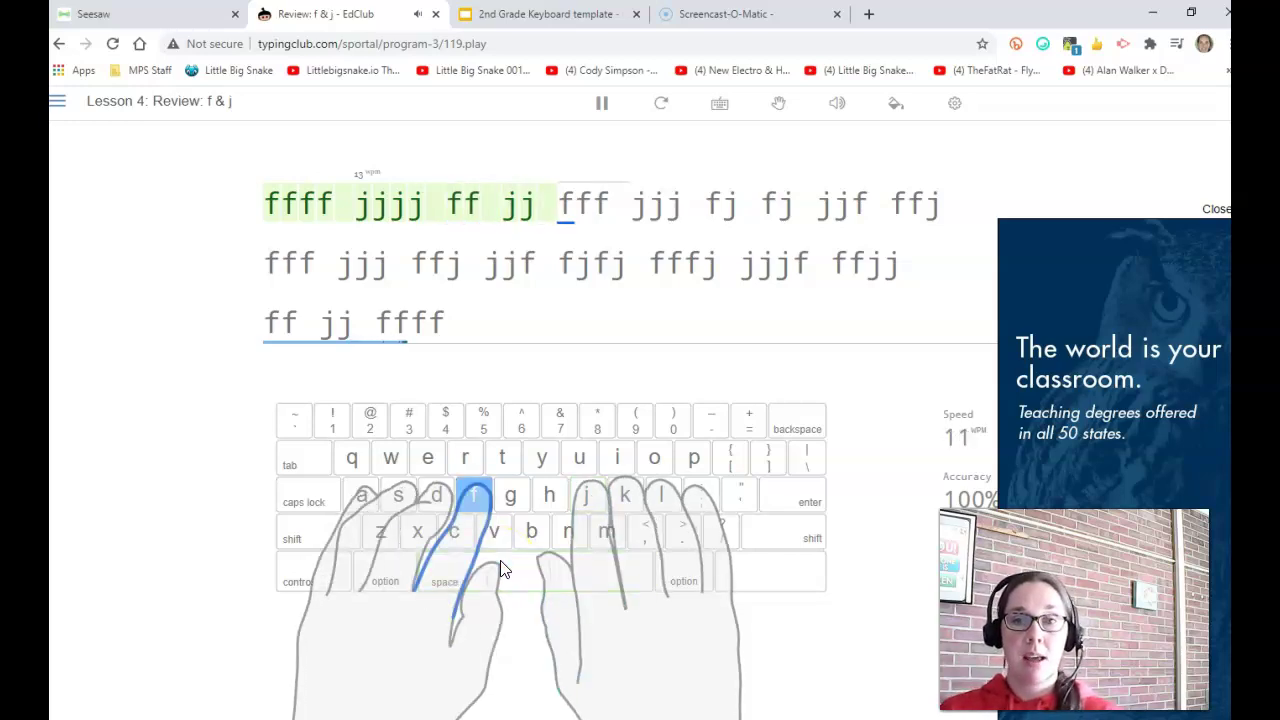
type("f ")
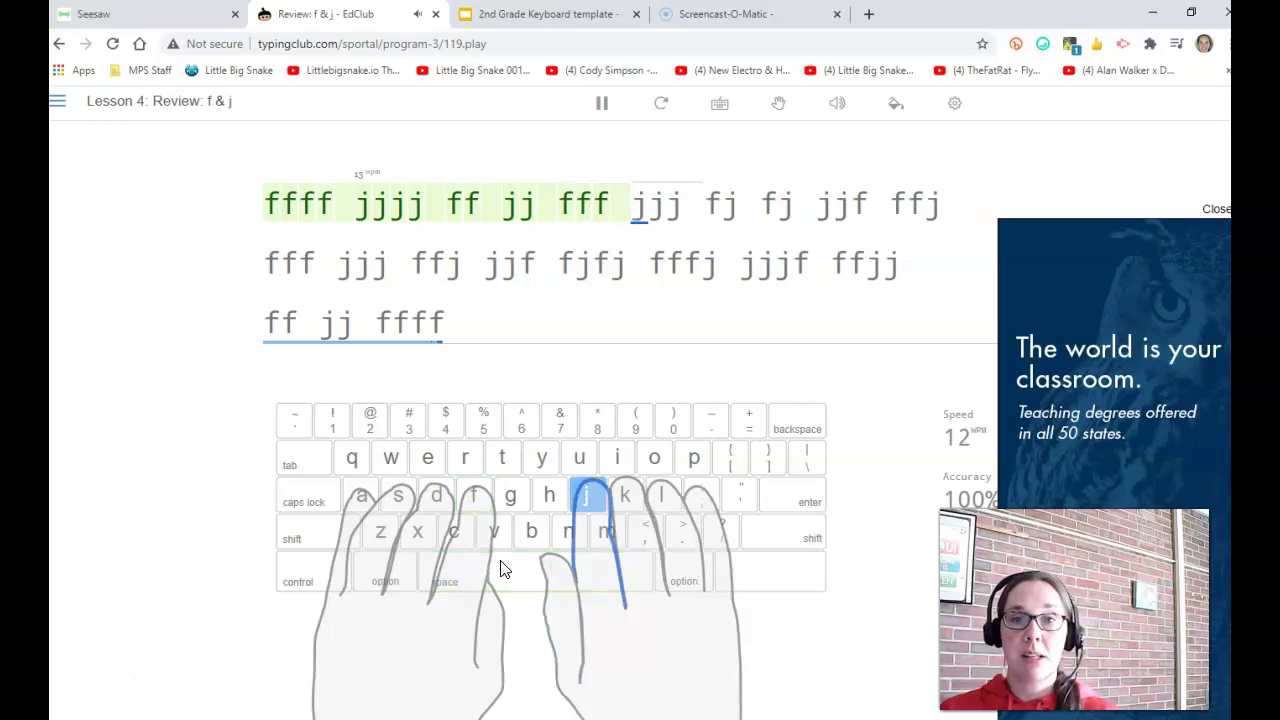
type("jjj ")
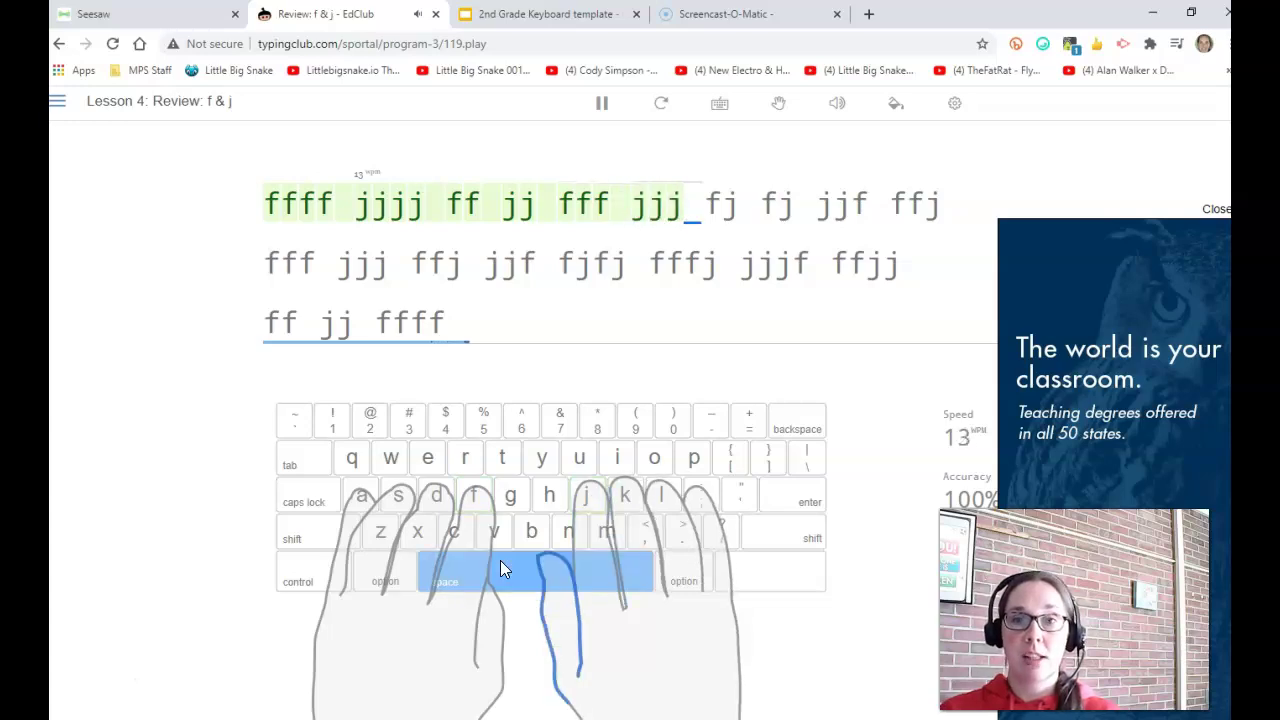
type("fj ")
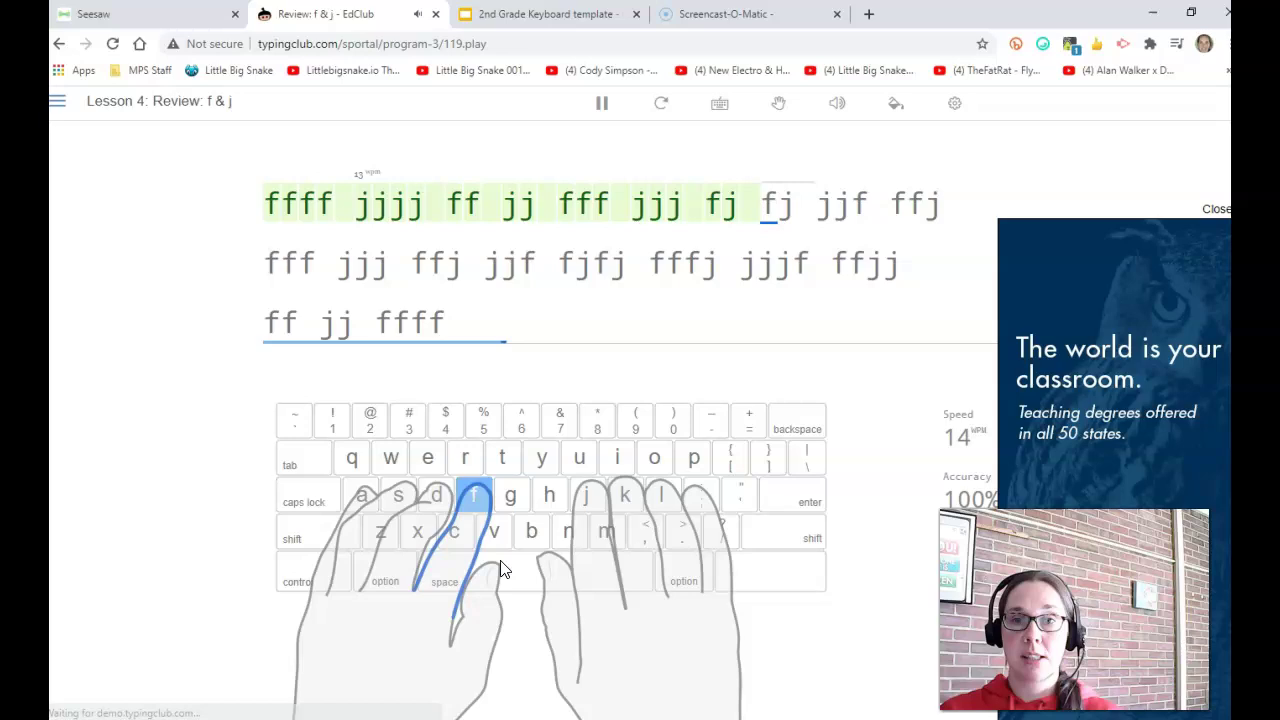
type("fj j")
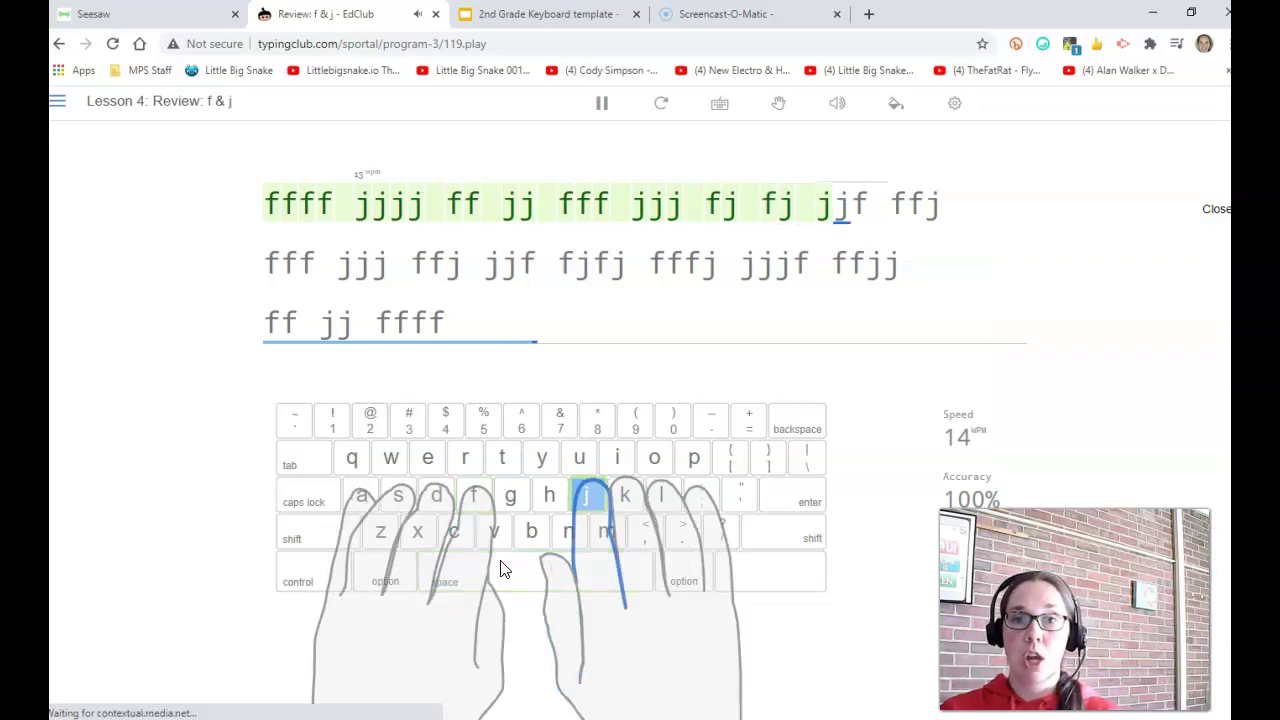
type("jf ff")
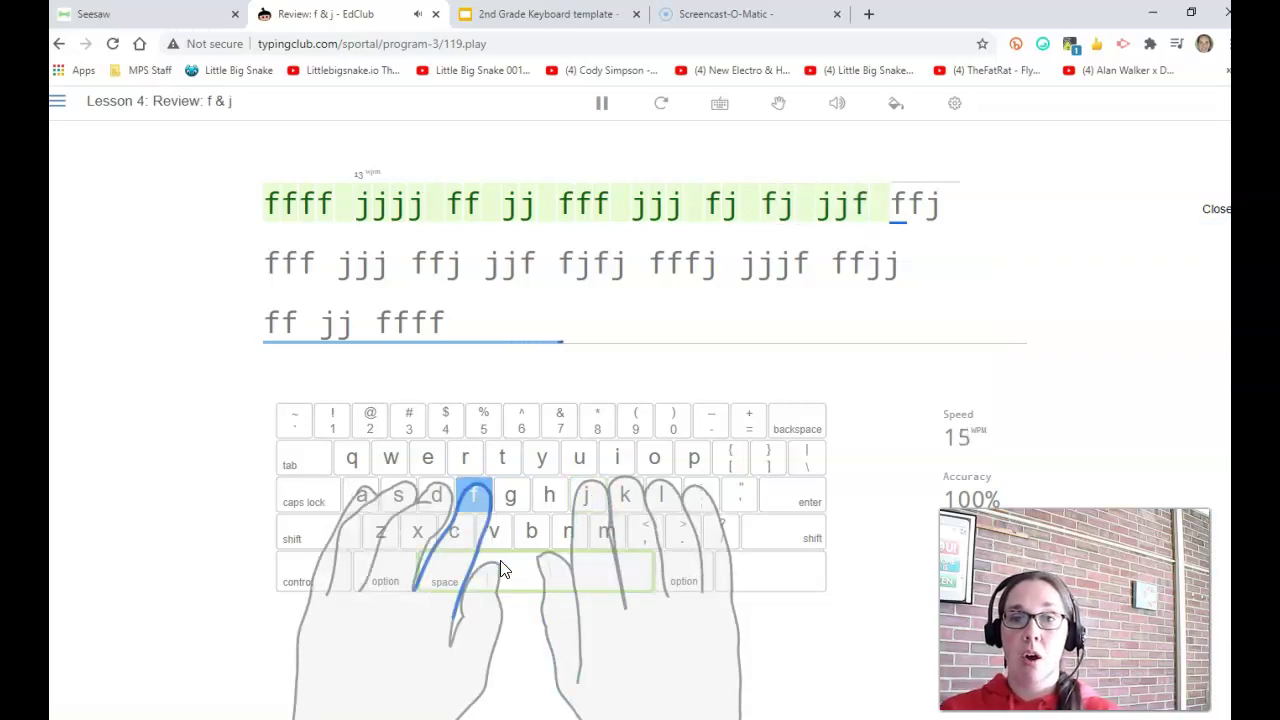
type("f")
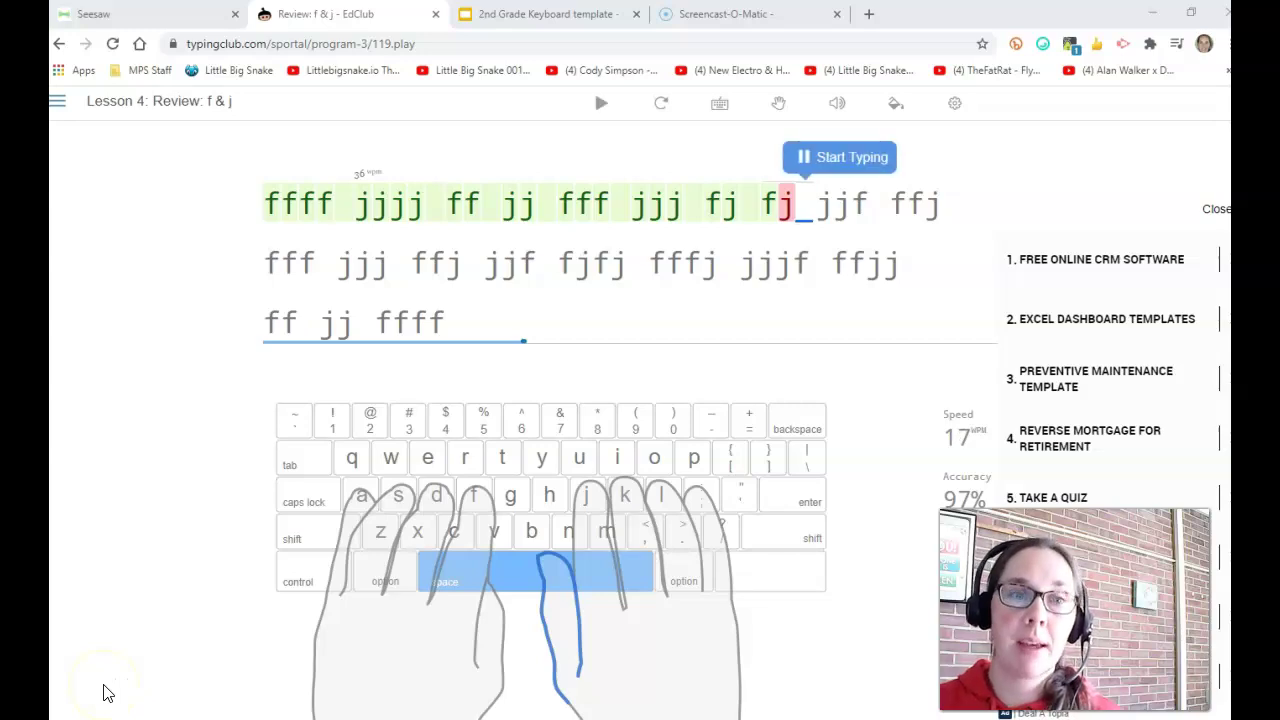
Show the 2nd Grade Keyboard template asking to circle f and j, then return to the EdClub lesson tab.
left_click(82, 684)
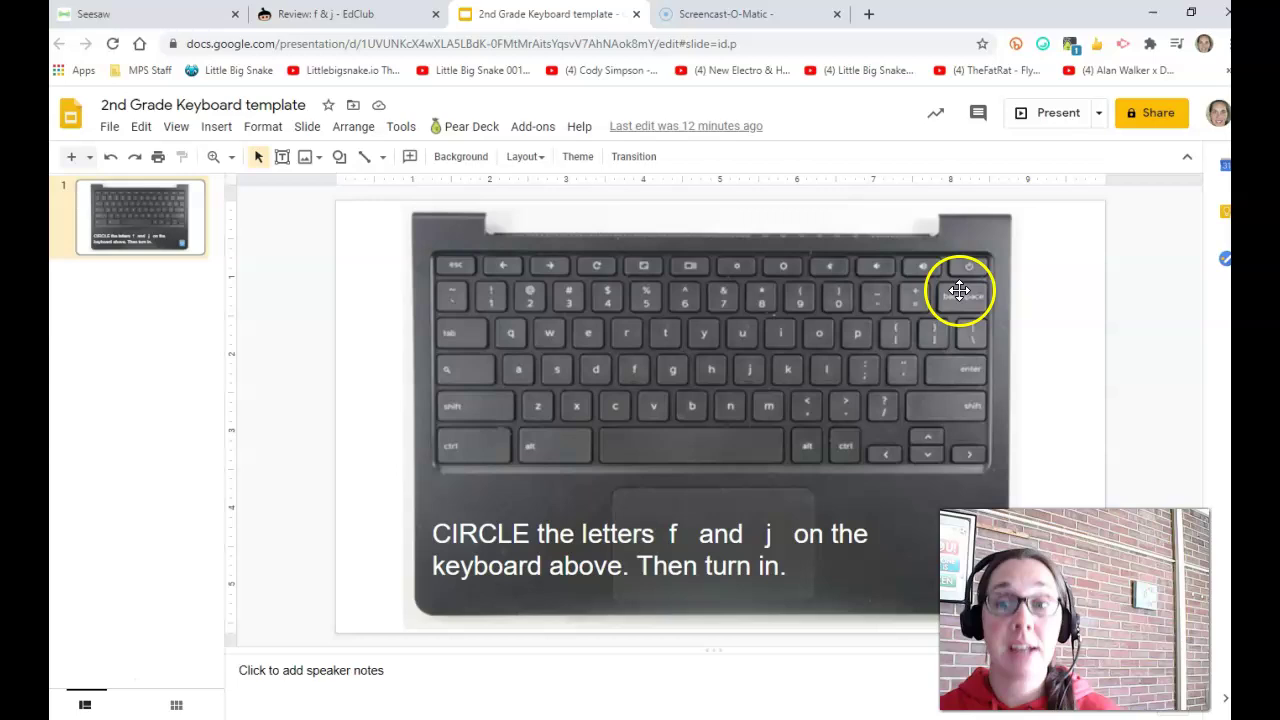
left_click(300, 14)
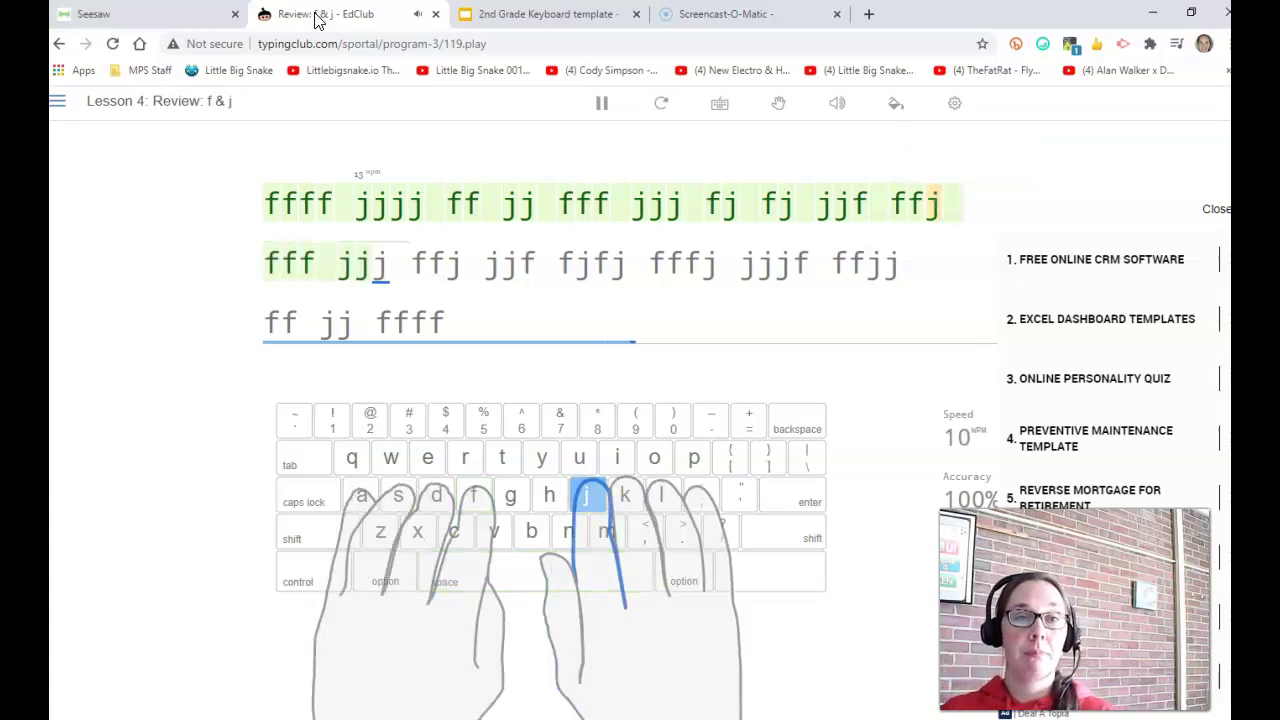
Type the remaining drills 'j ffj jjf fjfj fffj jjjf ffjj ff jj ffff' to reach the star results.
type("j ffj jjf")
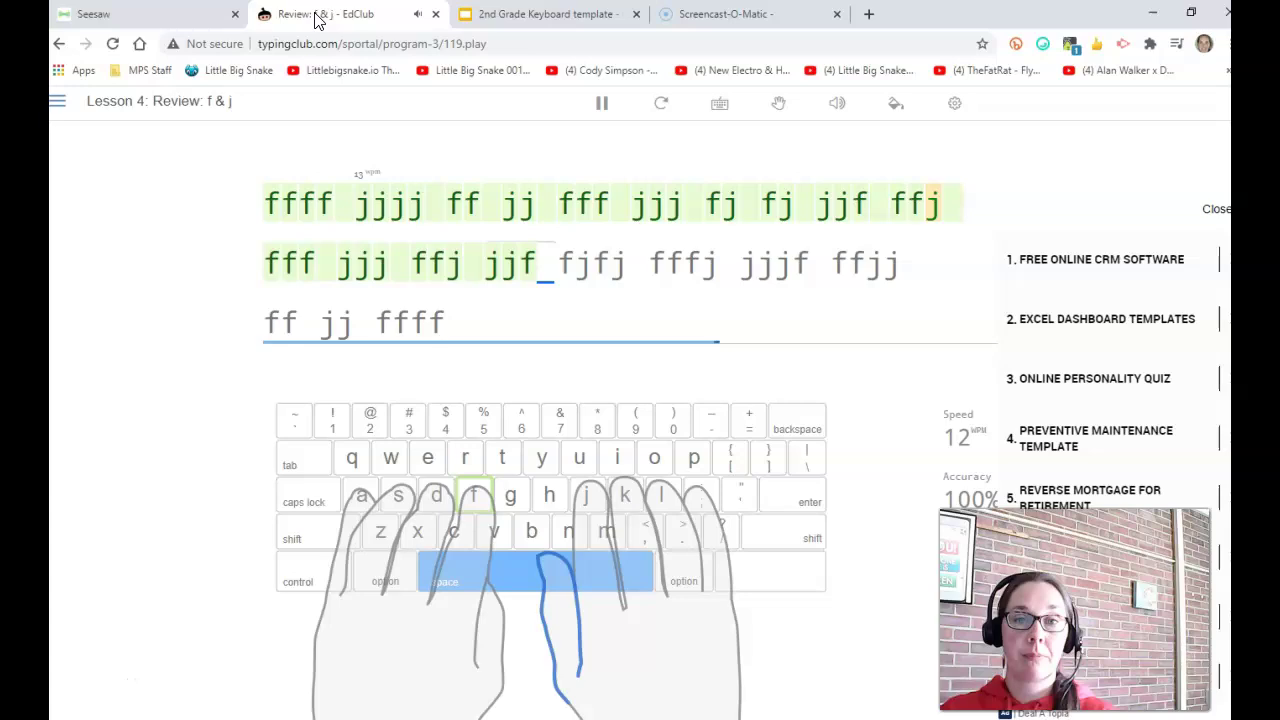
type(" fjfj fff")
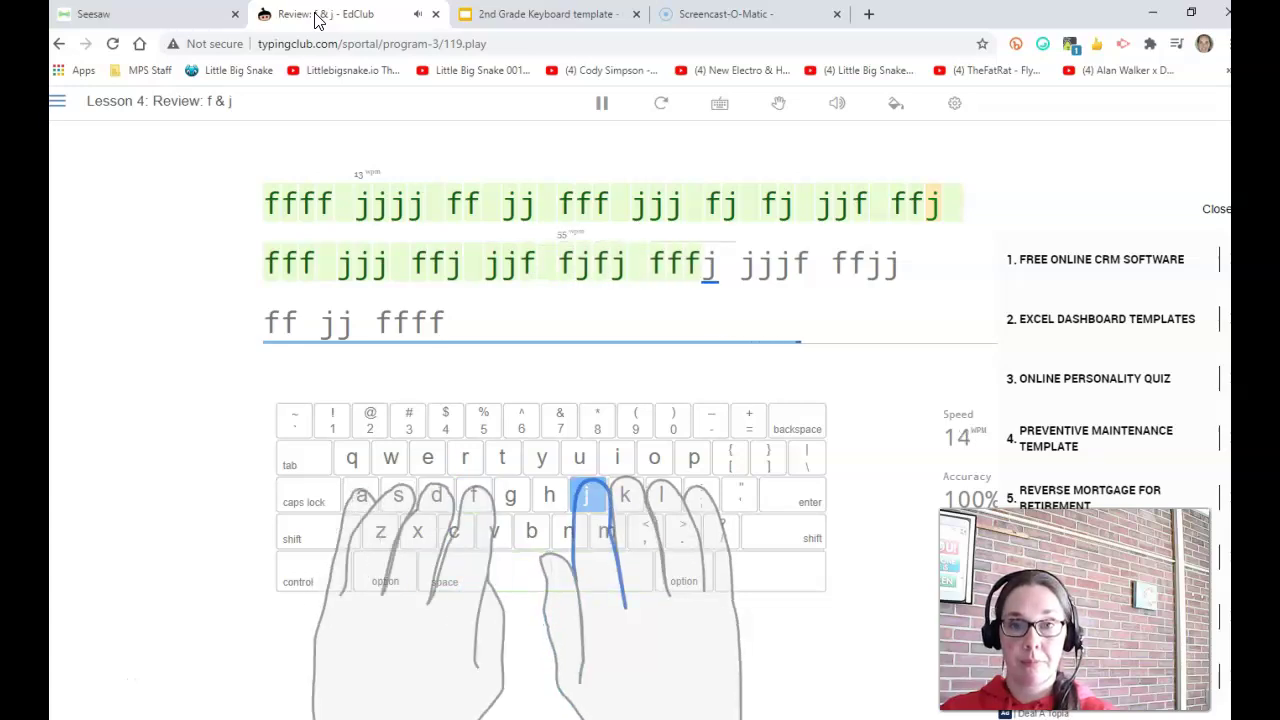
type("j jjjf f")
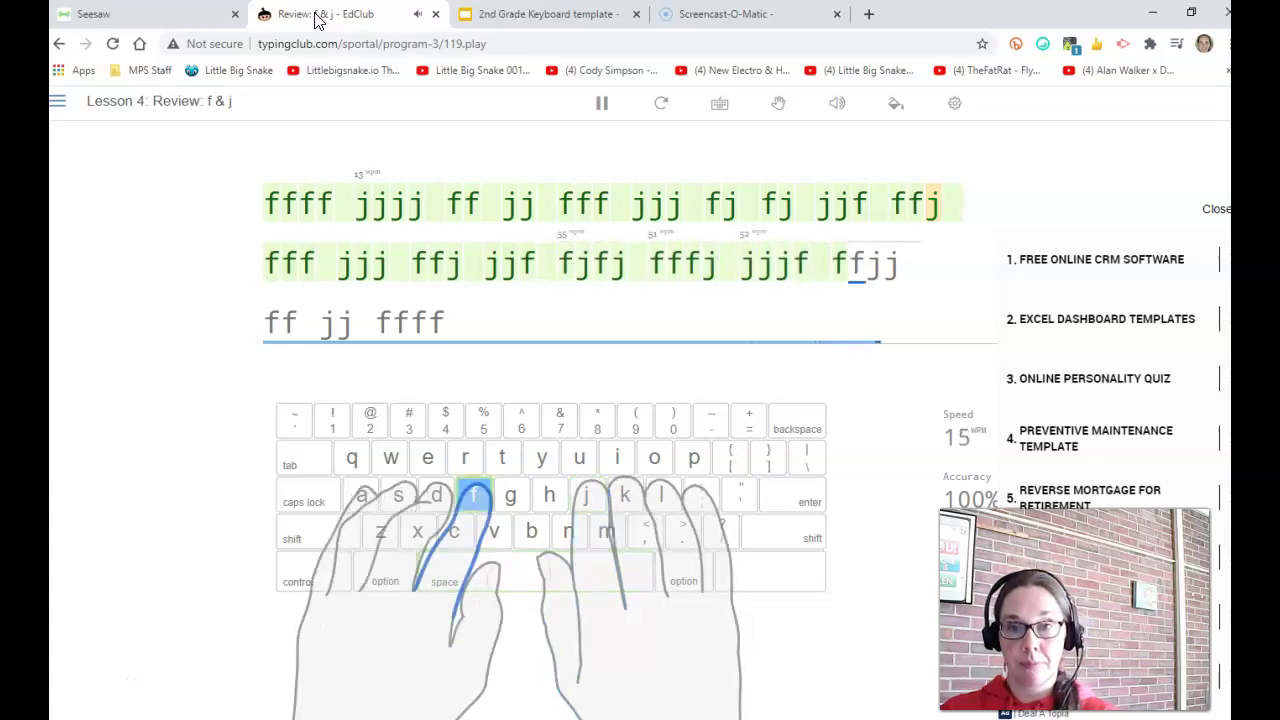
type("fjj ff jj")
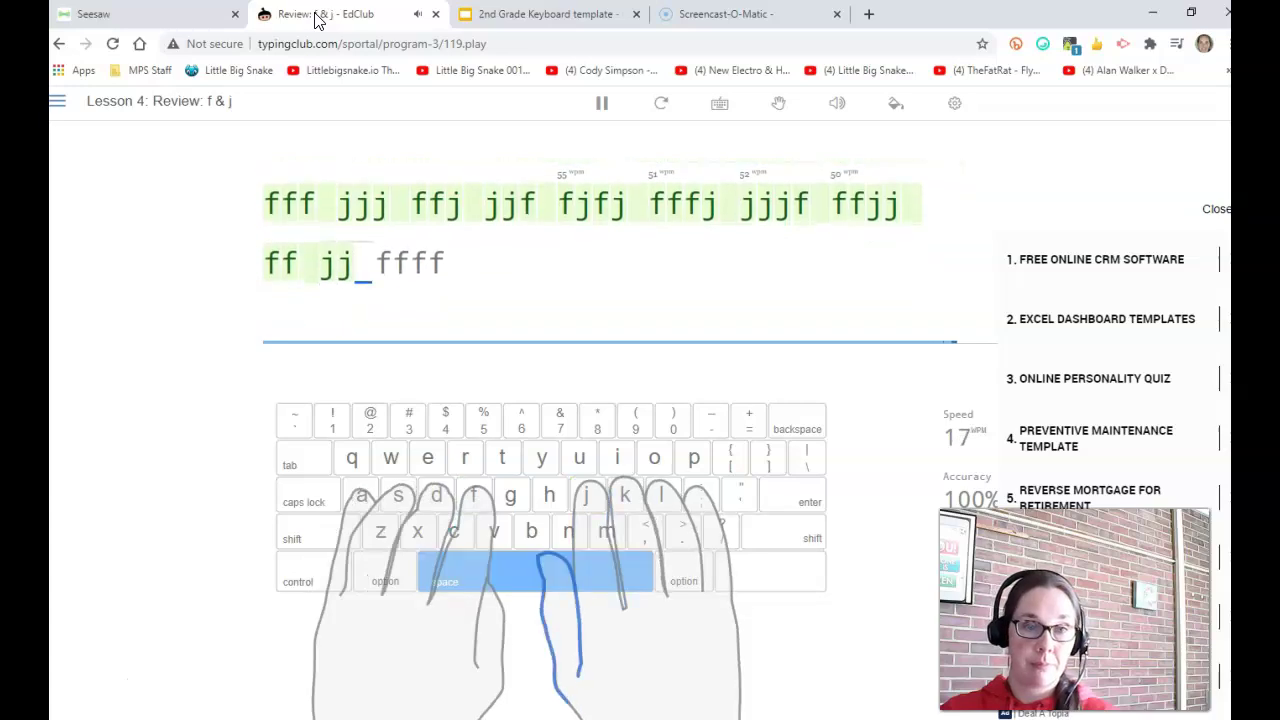
type(" ffff")
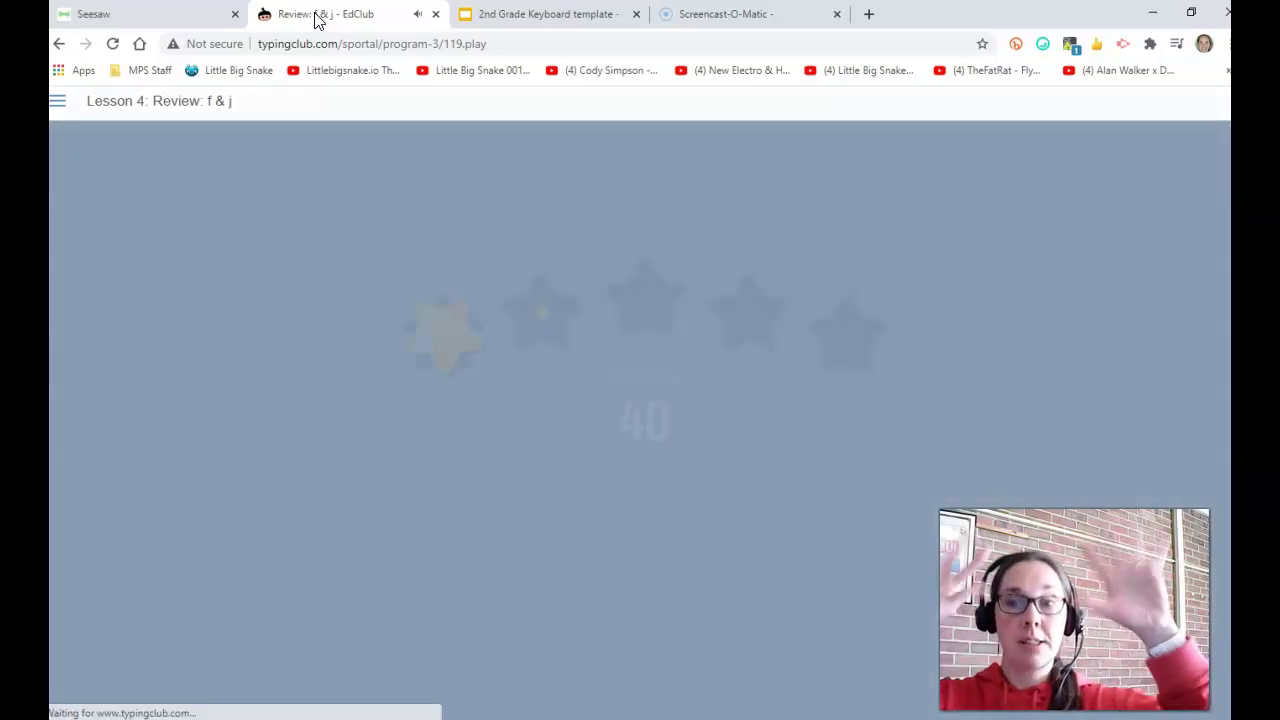